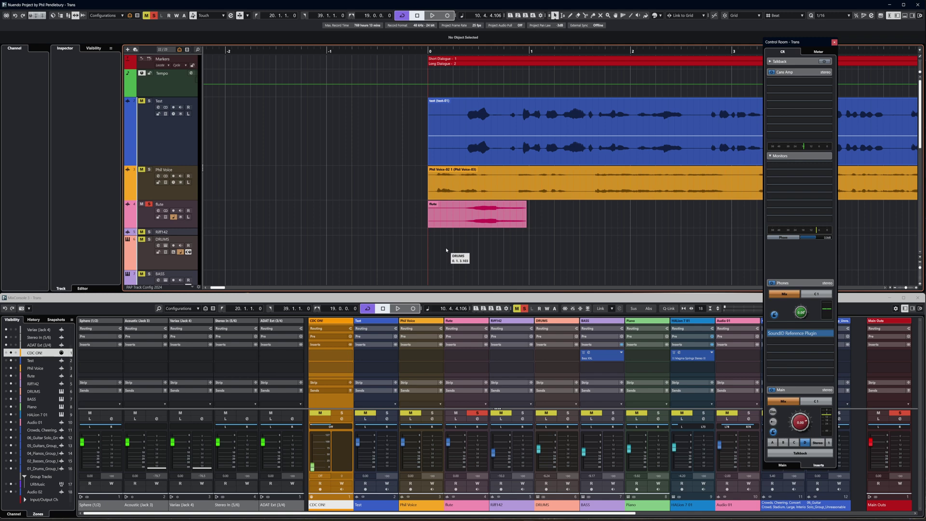
Set the loop range to the flute event and play it back briefly
key(Right)
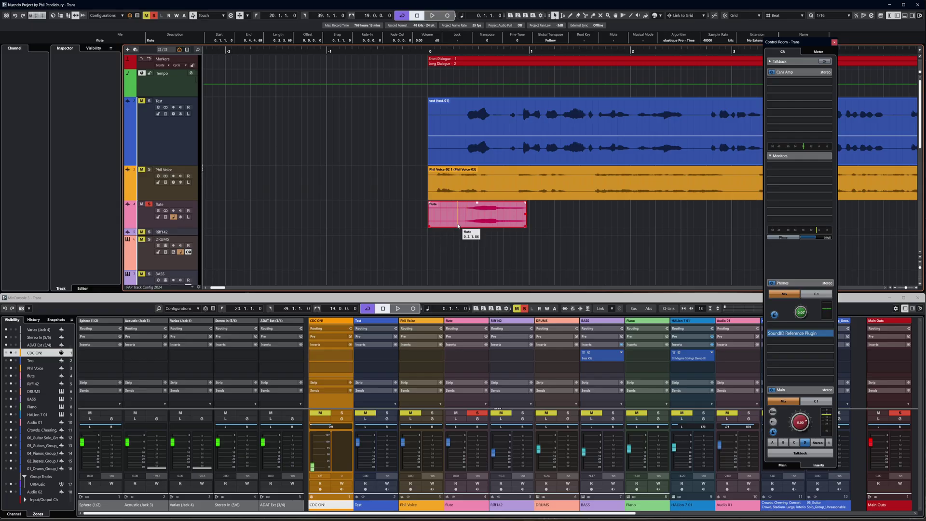
key(p)
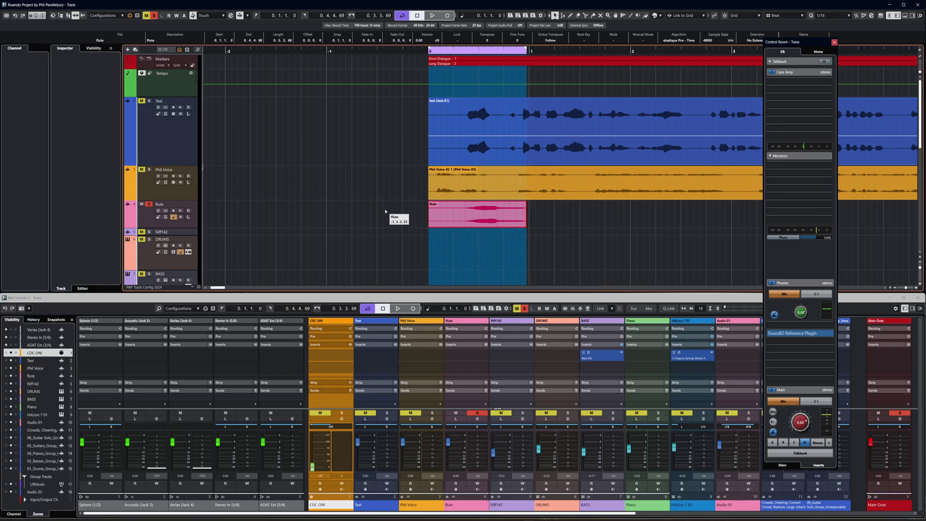
key(space)
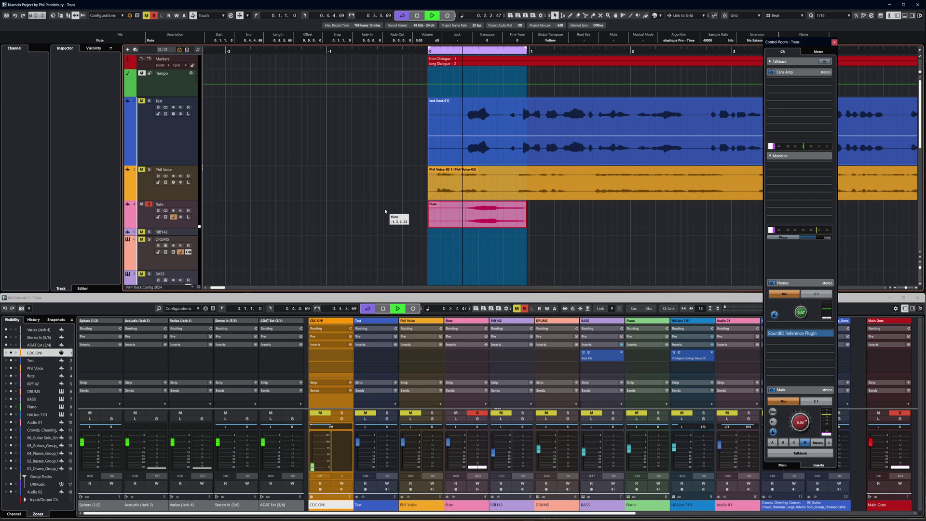
key(space)
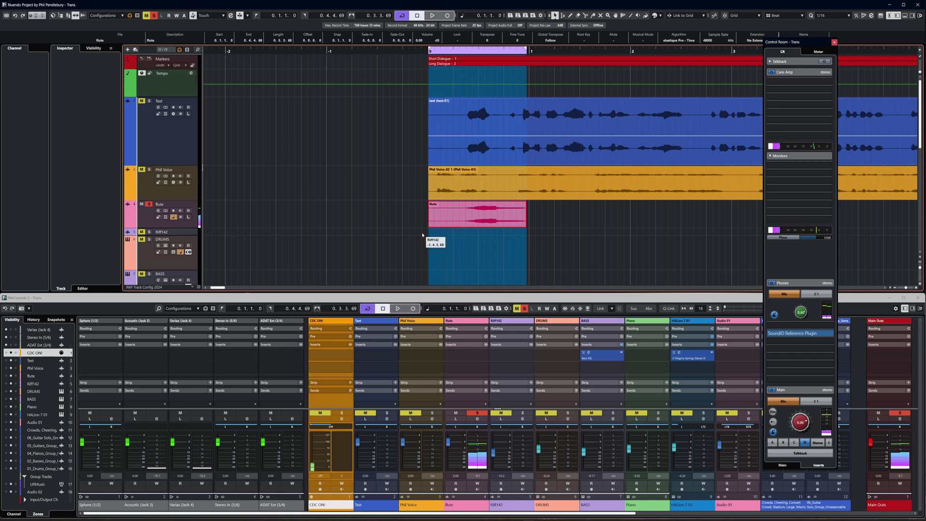
Audition the flute event in the Sample Editor, select a short range around 0.3, and close the editor
double_click(490, 219)
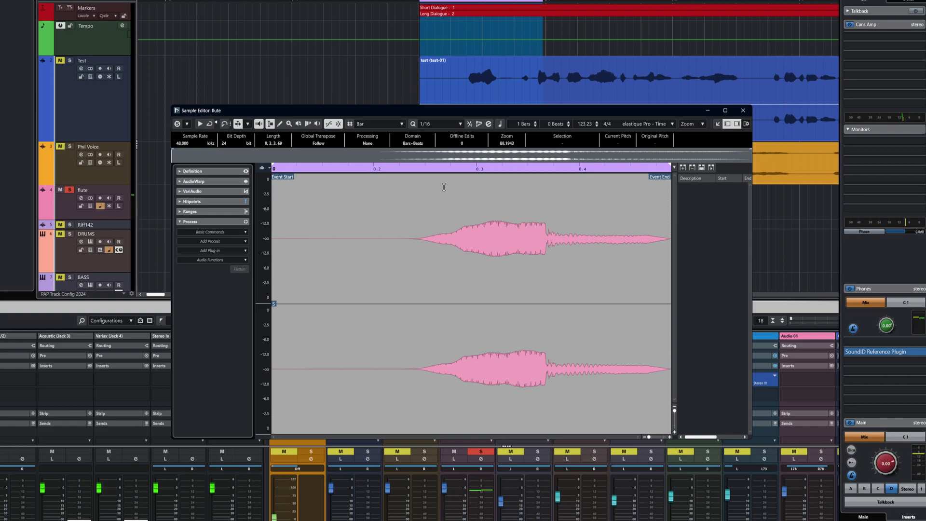
key(space)
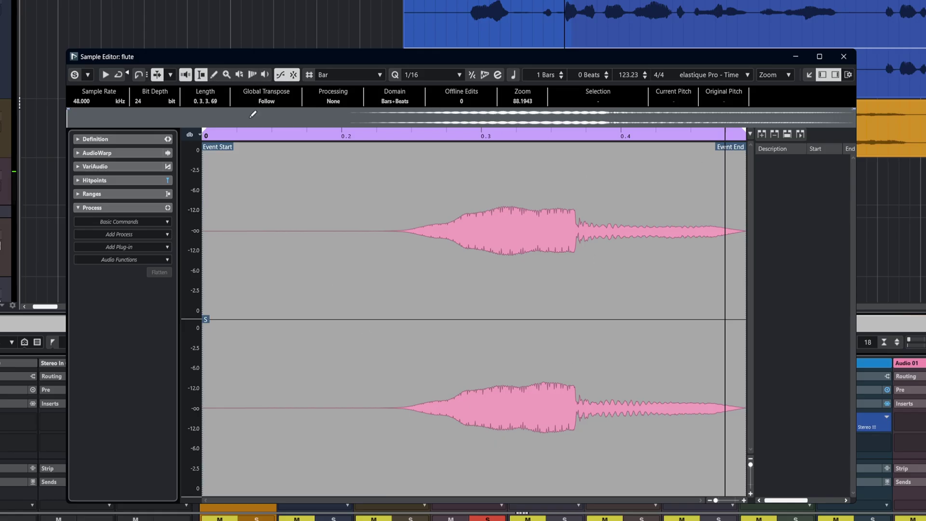
click(117, 76)
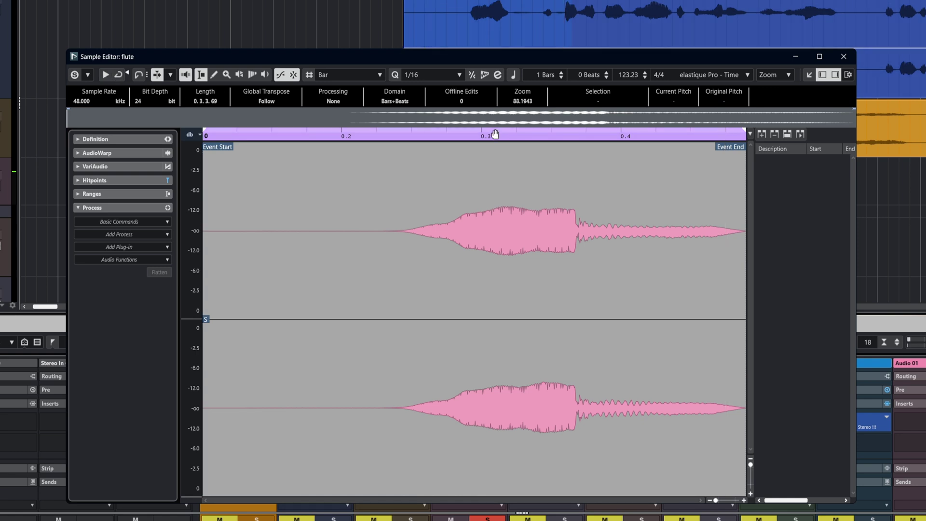
key(space)
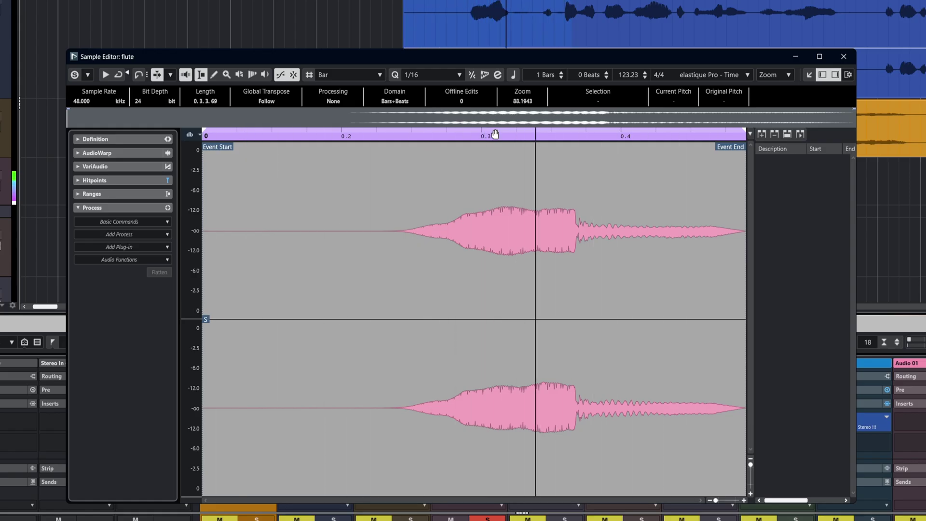
drag(478, 289, 515, 290)
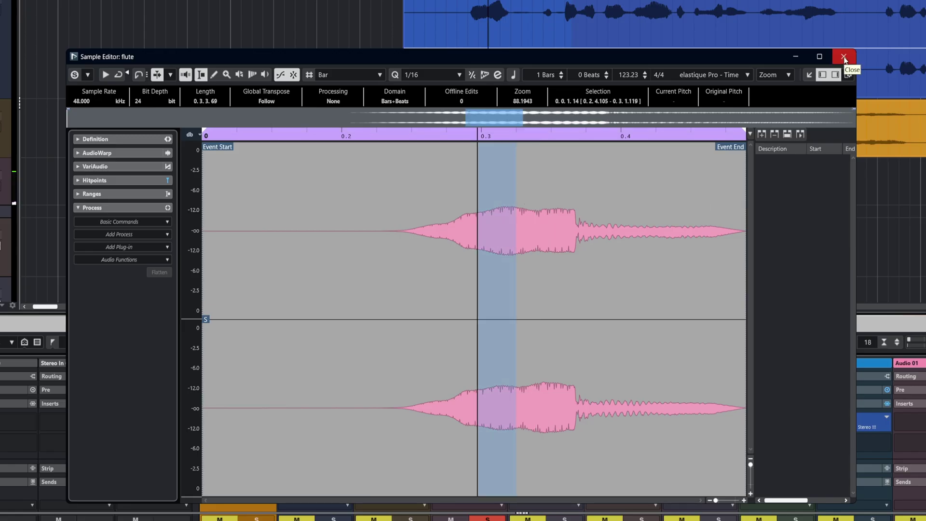
click(844, 58)
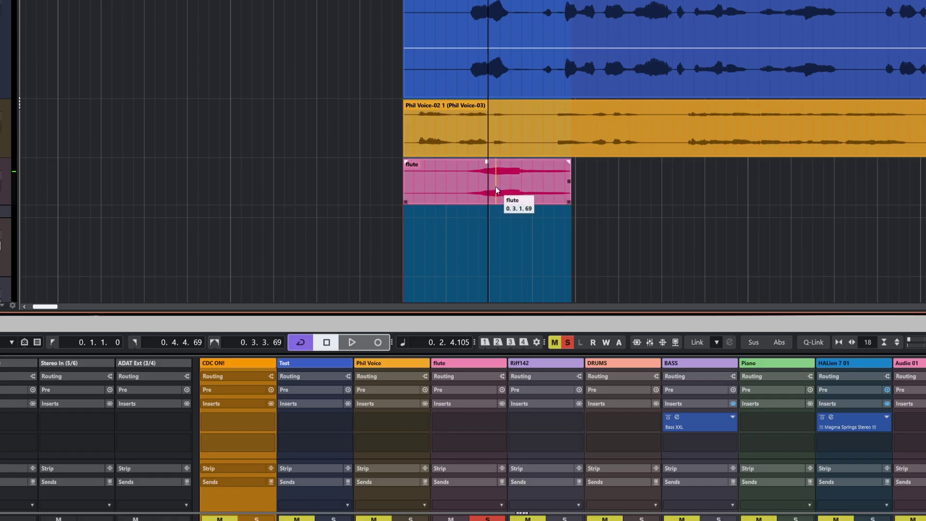
click(467, 189)
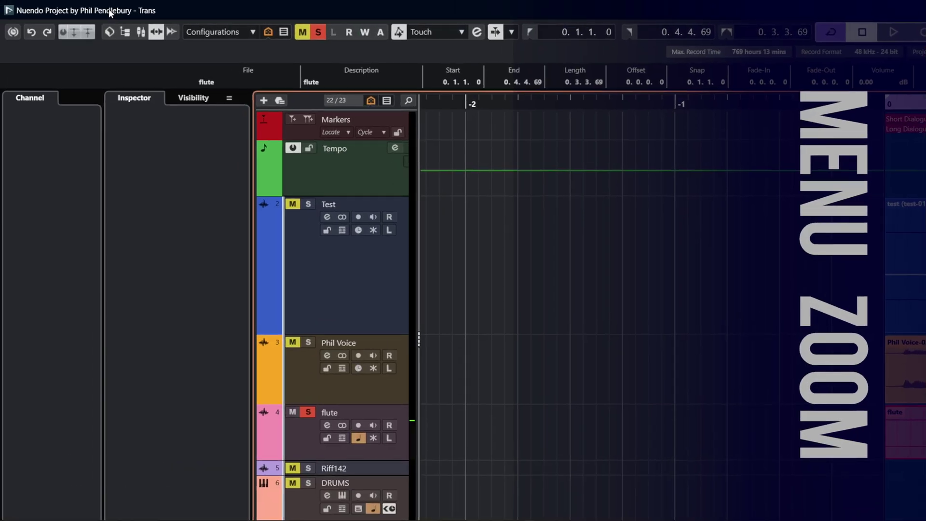
right_click(110, 14)
click(114, 15)
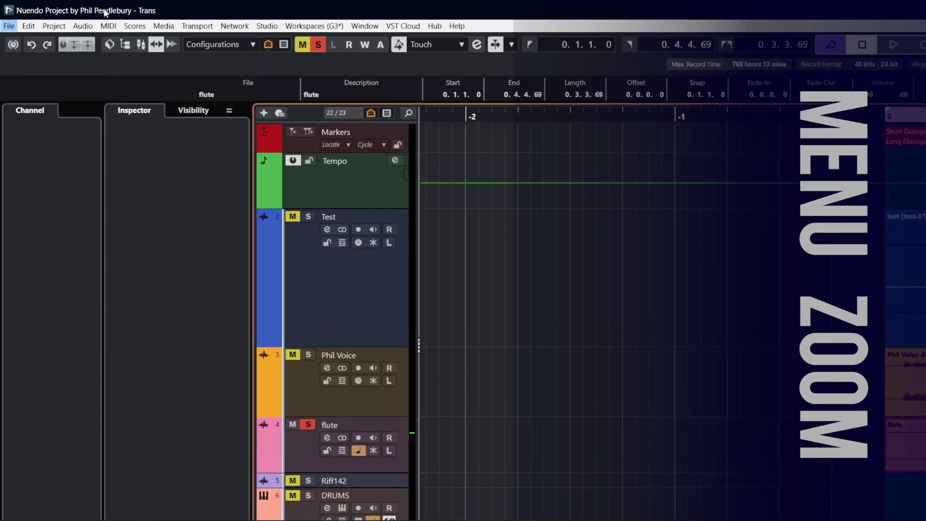
click(85, 30)
mouse_move(190, 424)
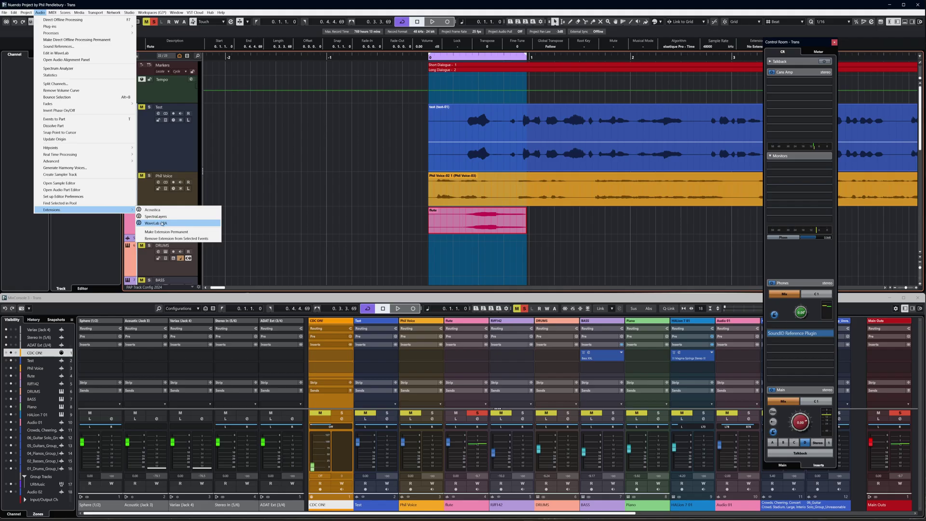
click(322, 188)
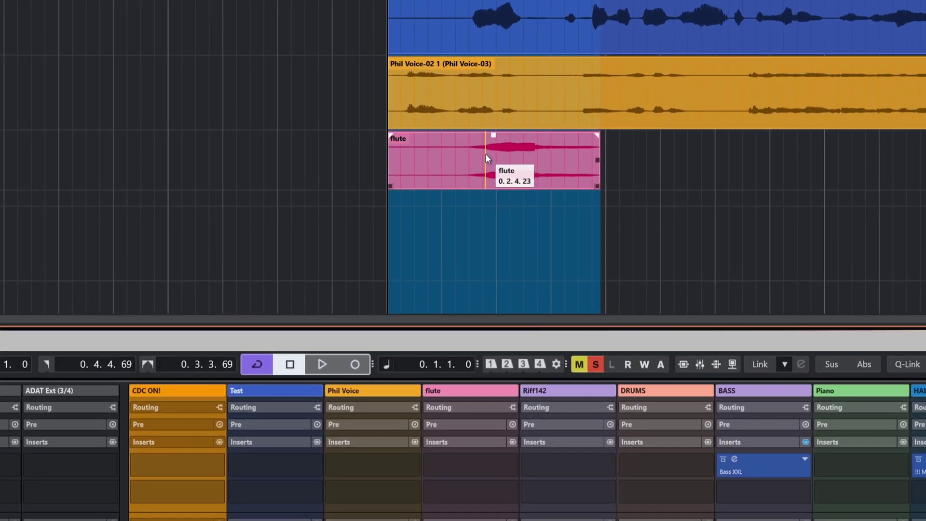
Apply the WaveLab ARA extension to the flute event
right_click(474, 212)
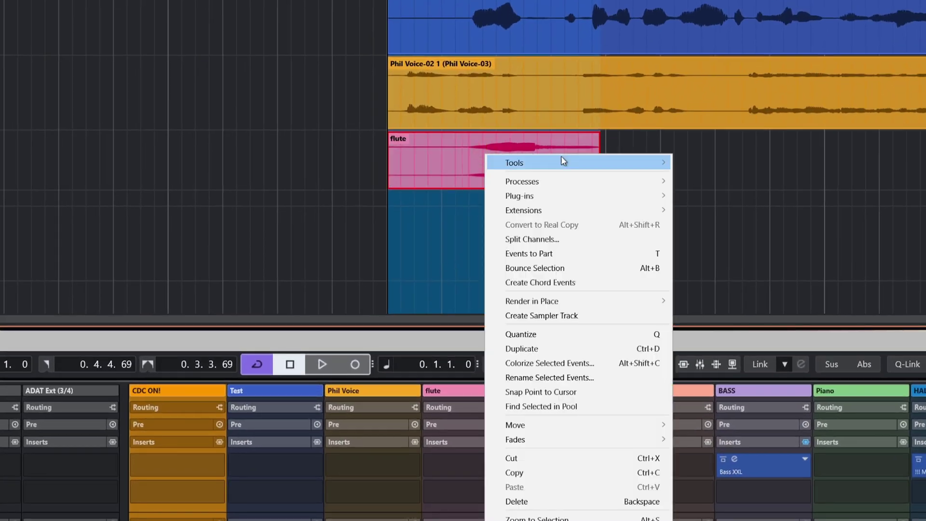
mouse_move(552, 210)
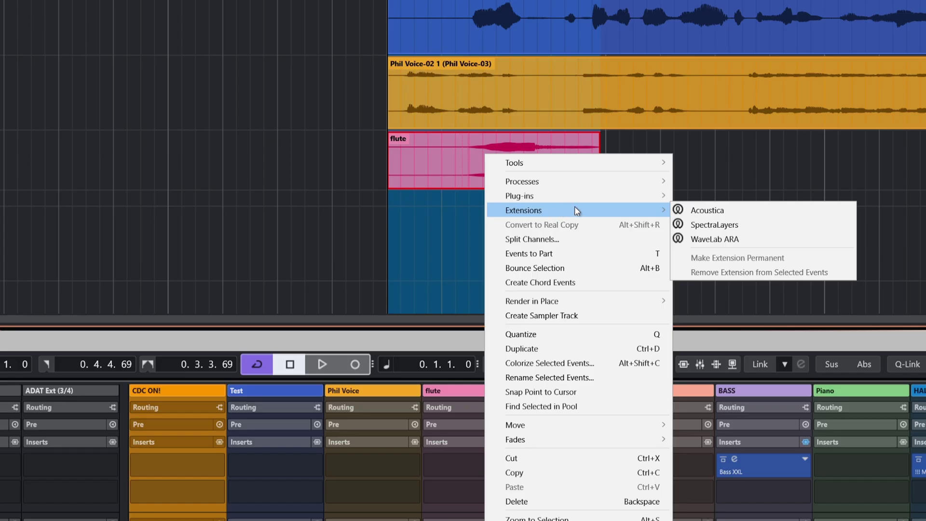
click(715, 240)
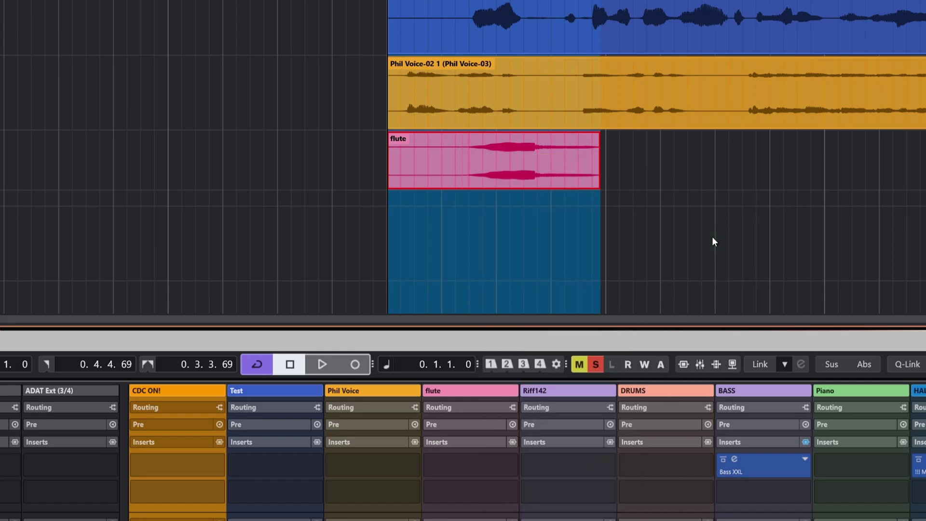
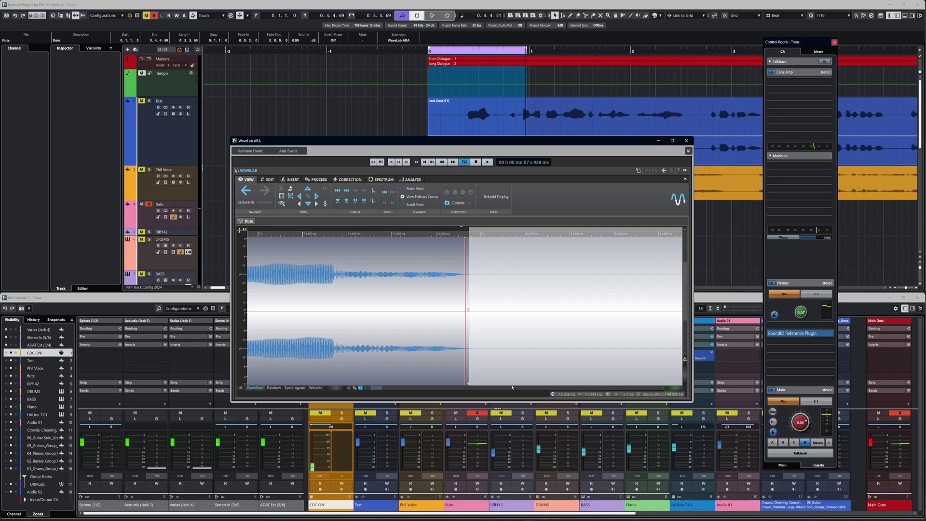
Scan the entire flute file for audio errors at Standard Sensitivity and look for the next error
scroll(436, 309, up, 3)
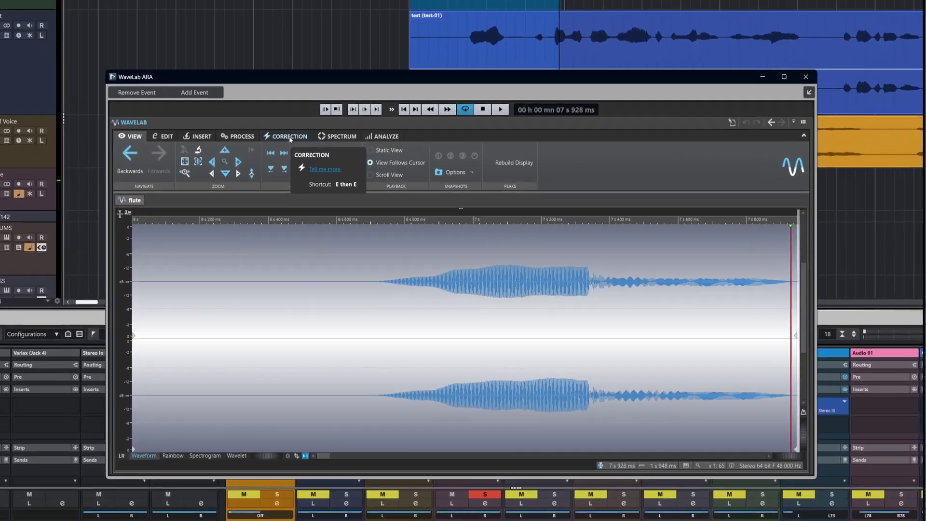
click(350, 180)
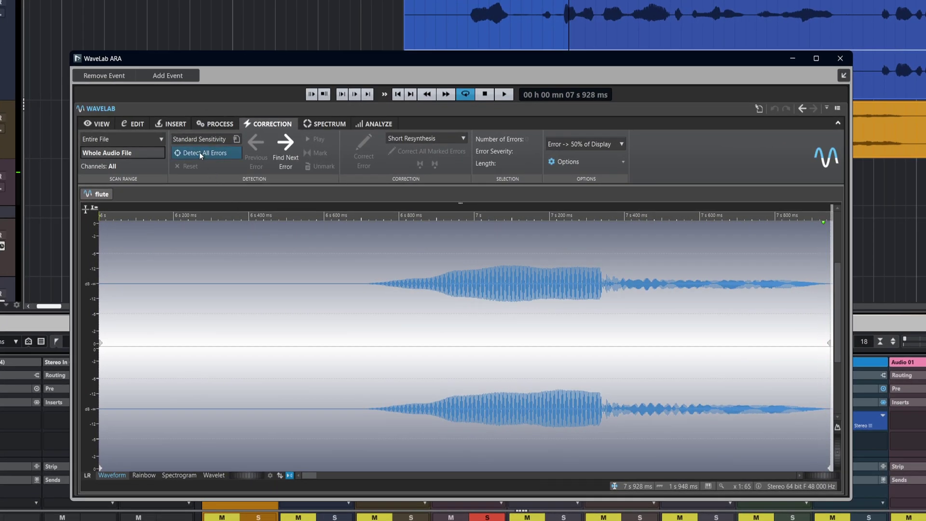
click(200, 154)
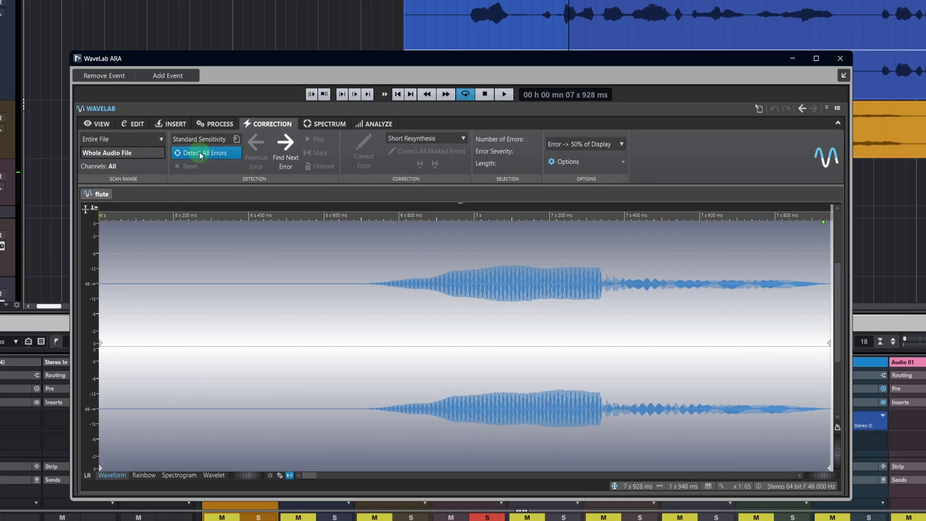
click(286, 148)
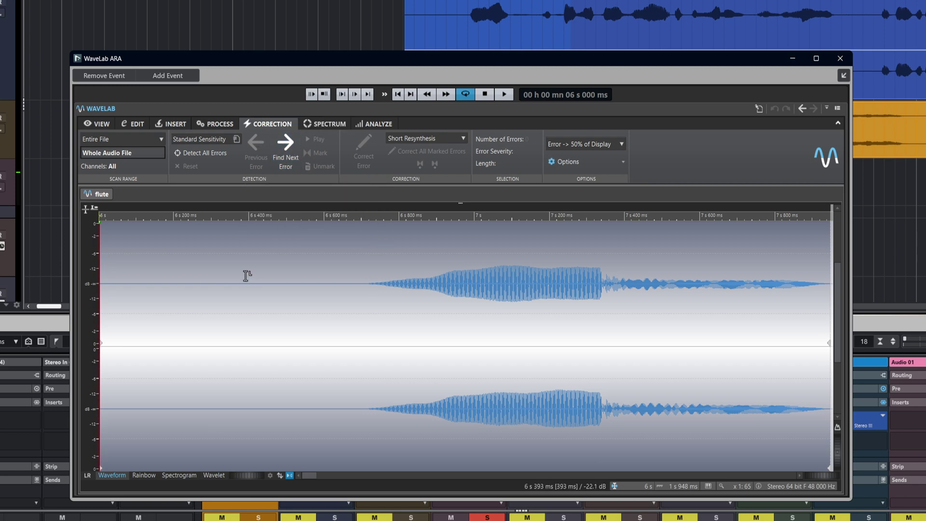
Open the error detection configuration and load the PAP High Sense preset
click(204, 140)
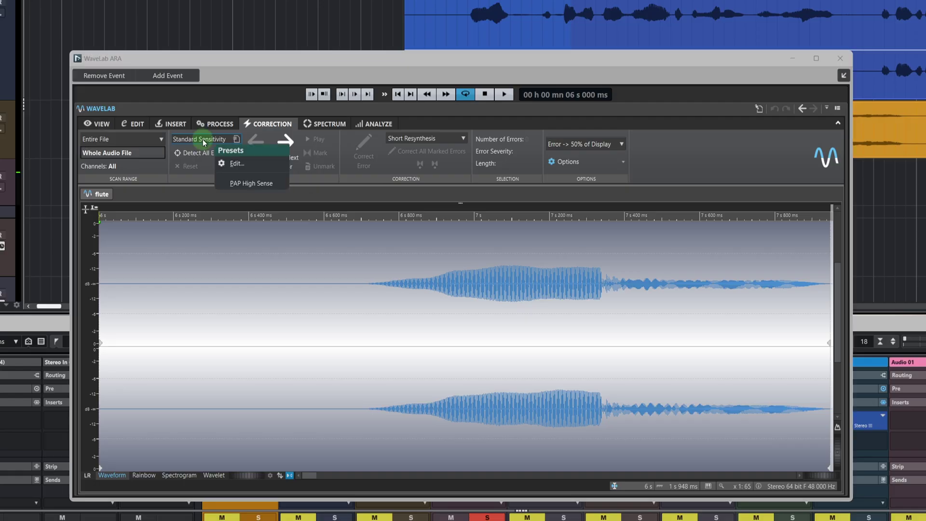
click(236, 164)
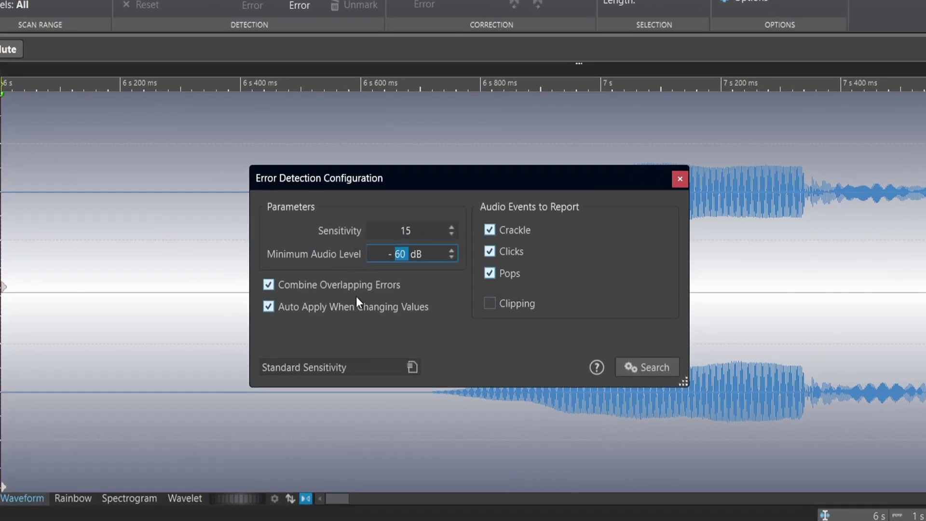
click(355, 365)
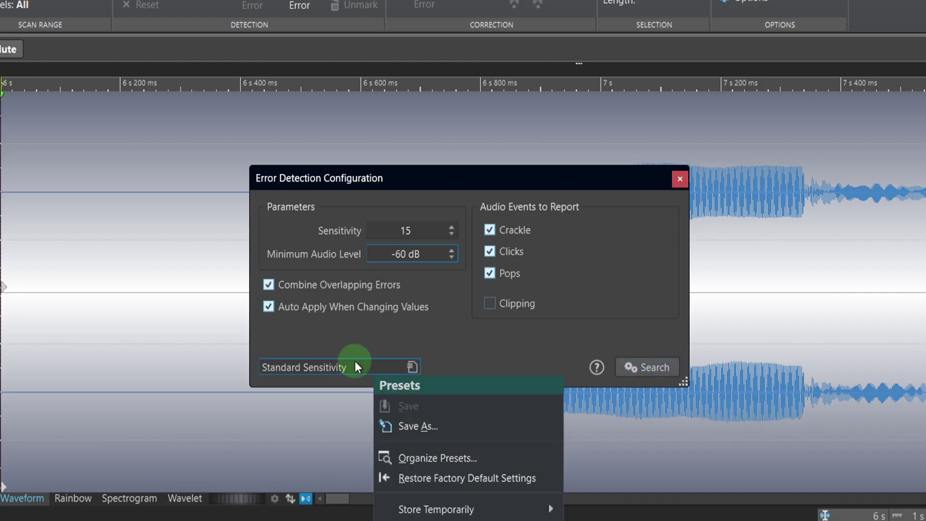
click(434, 519)
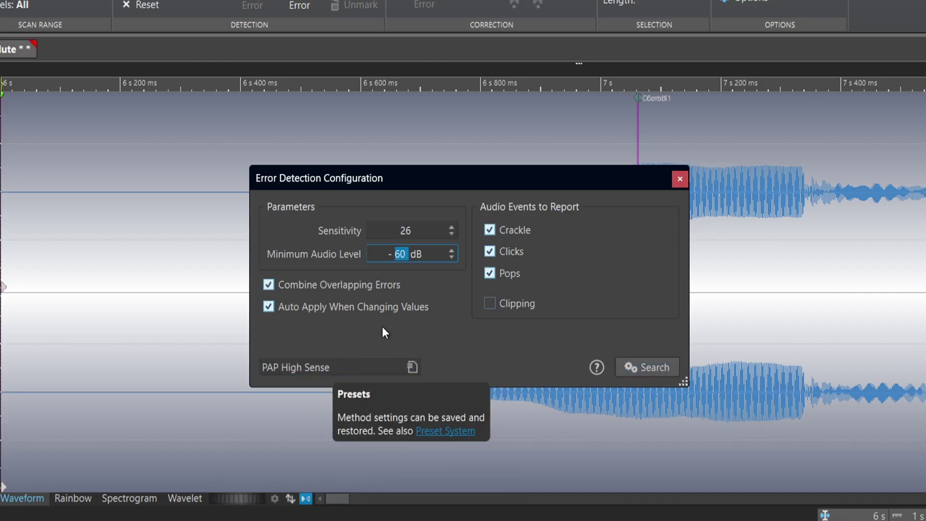
Compare against the Standard Sensitivity preset, reload PAP High Sense, and close the error detection configuration
click(300, 369)
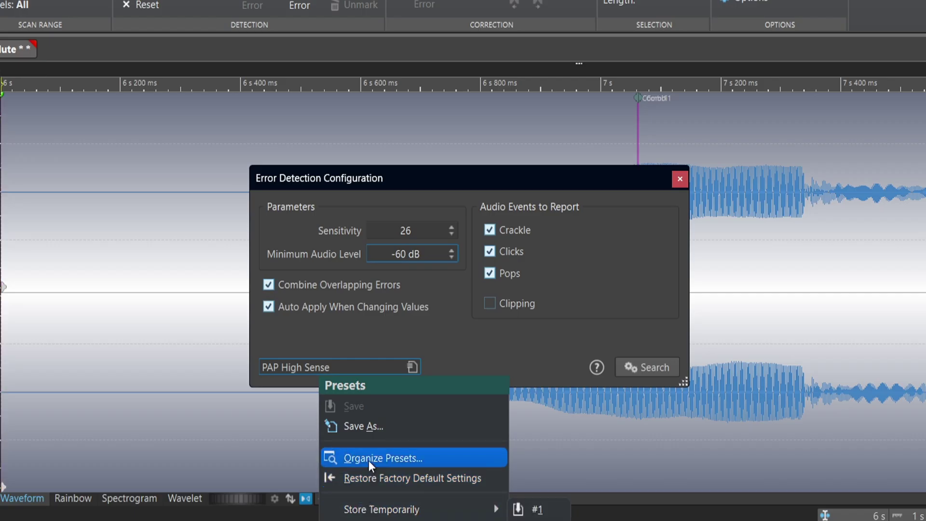
click(531, 507)
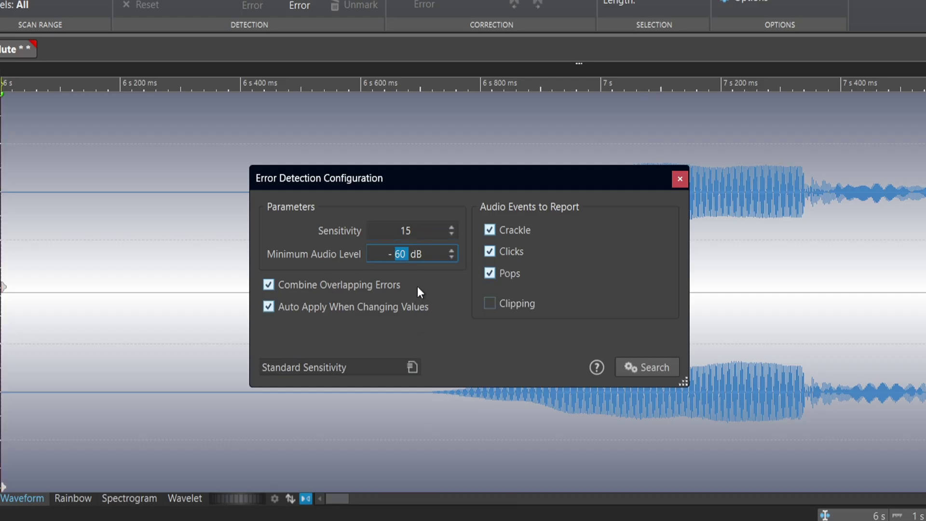
click(332, 368)
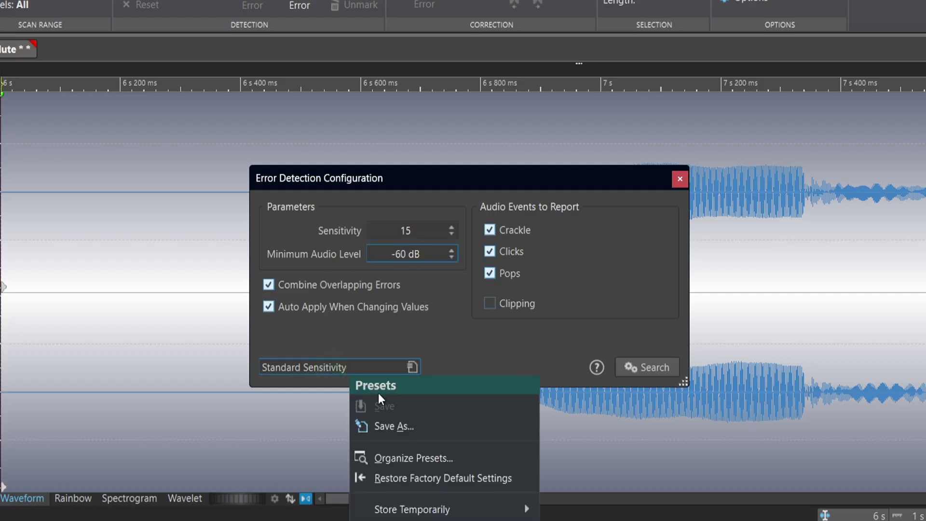
mouse_move(405, 504)
click(568, 509)
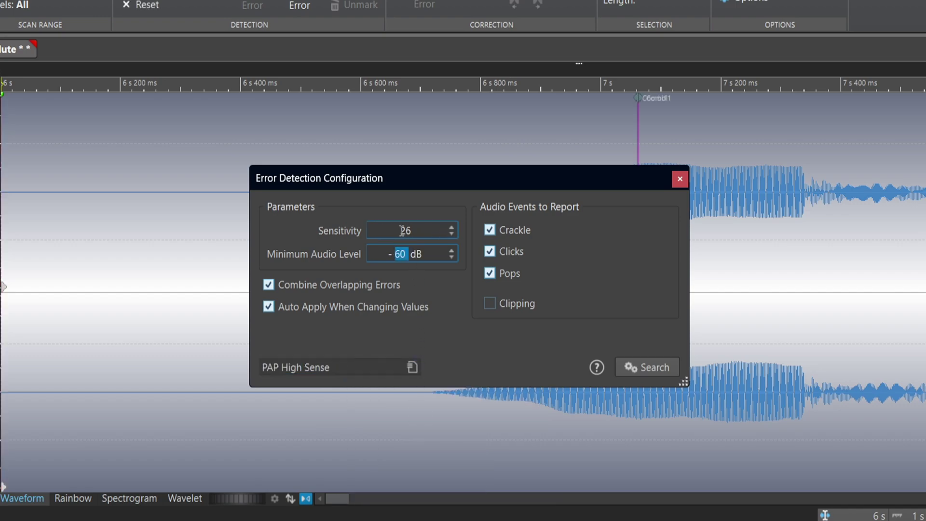
key(Escape)
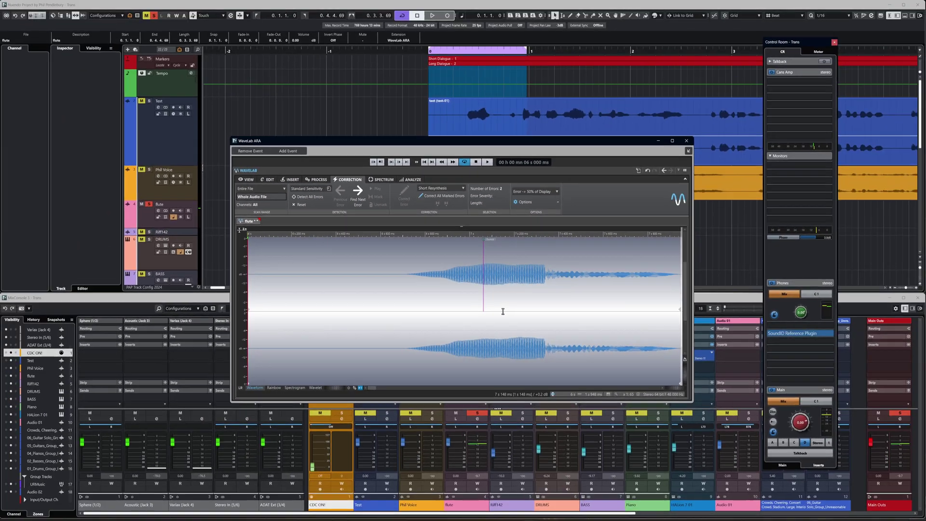
Inspect the marked error in the flute waveform and use Find Next Error to select it
scroll(486, 265, up, 3)
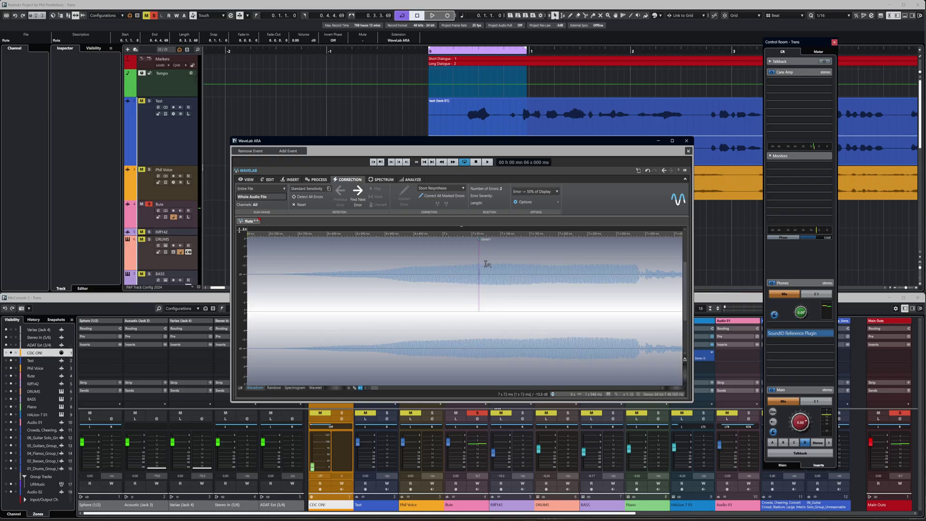
scroll(472, 279, up, 2)
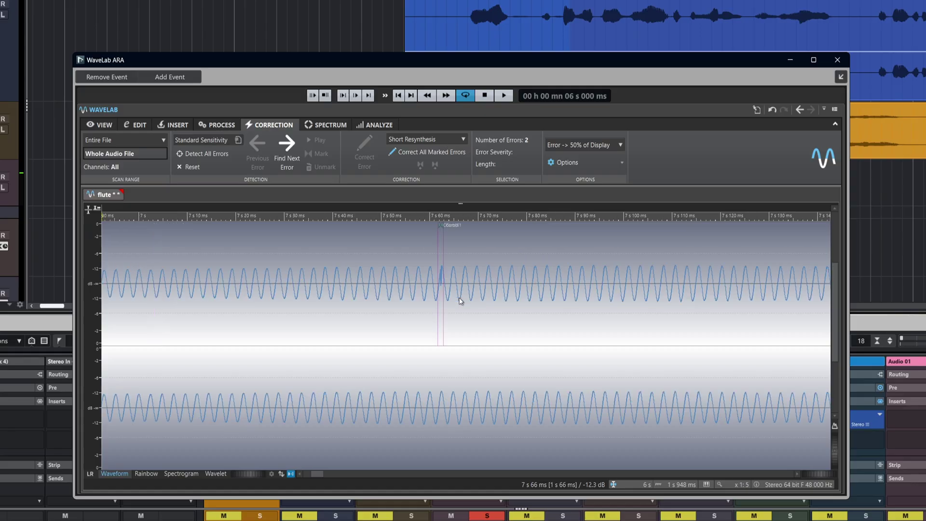
scroll(459, 301, down, 2)
scroll(464, 300, down, 1)
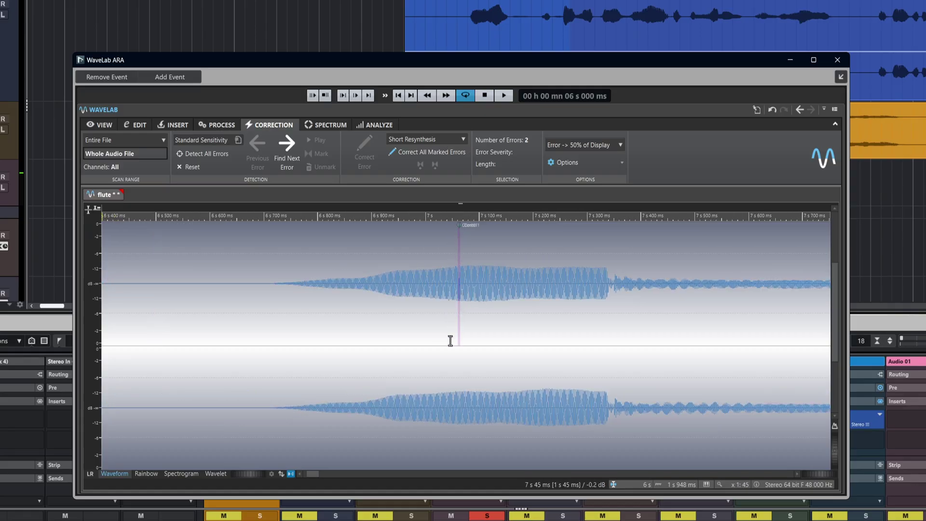
click(286, 153)
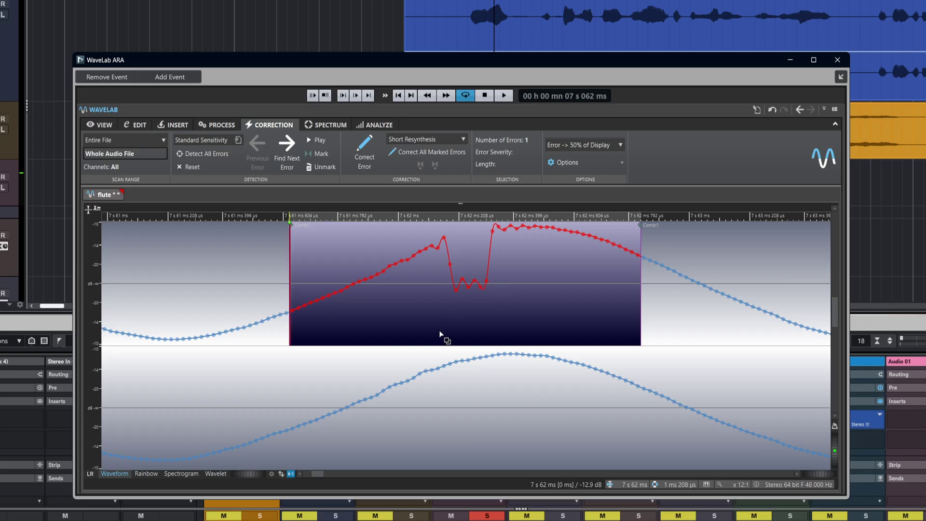
Play the flute recording from just before the marked error to listen for the click
click(188, 372)
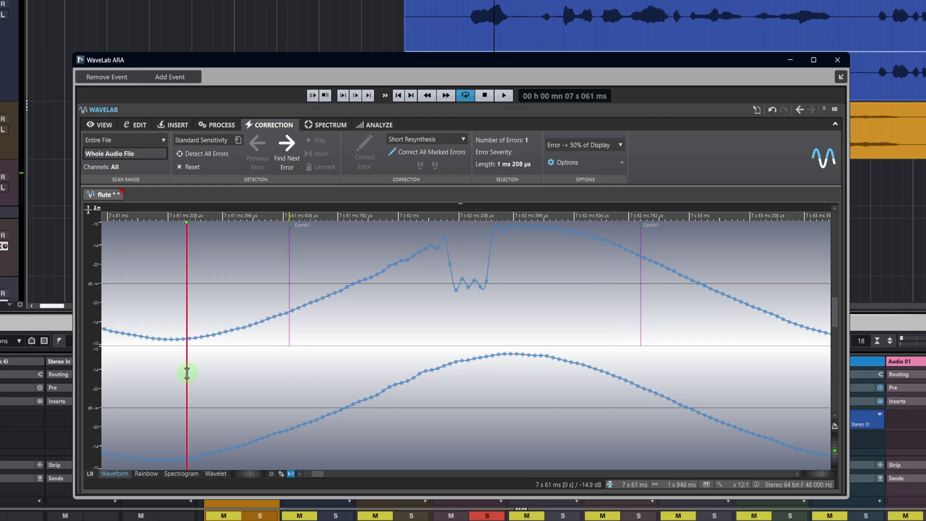
key(space)
key(space)
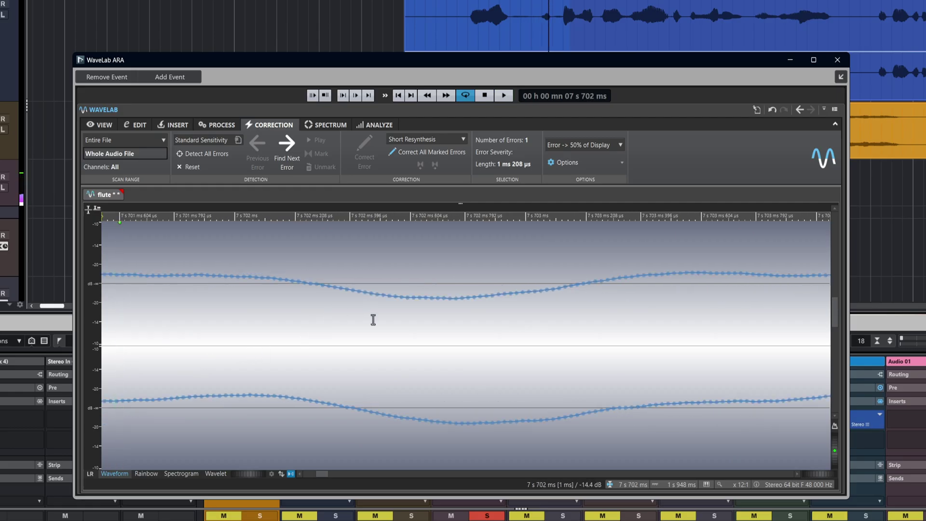
scroll(377, 328, down, 5)
scroll(378, 328, down, 1)
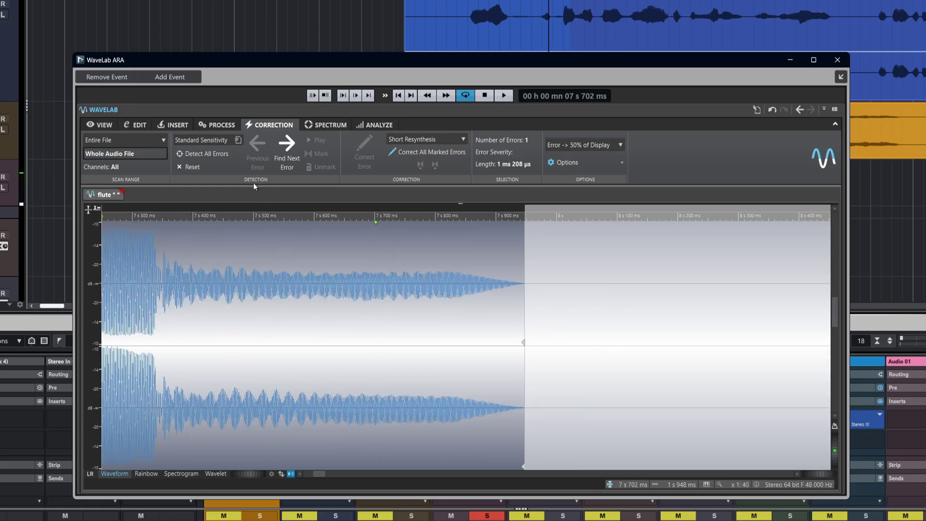
scroll(323, 296, left, 5)
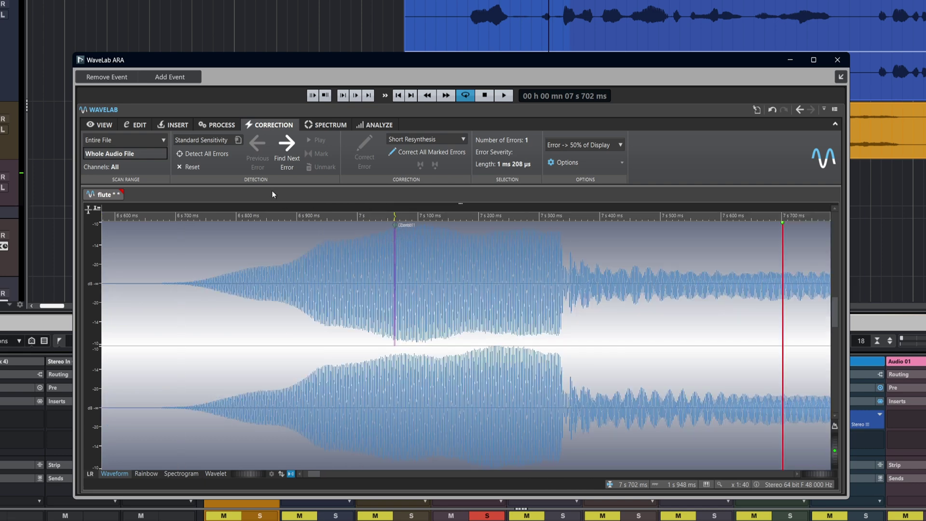
Select the next detected error in the flute and correct it with the Short Resynthesis method
click(287, 152)
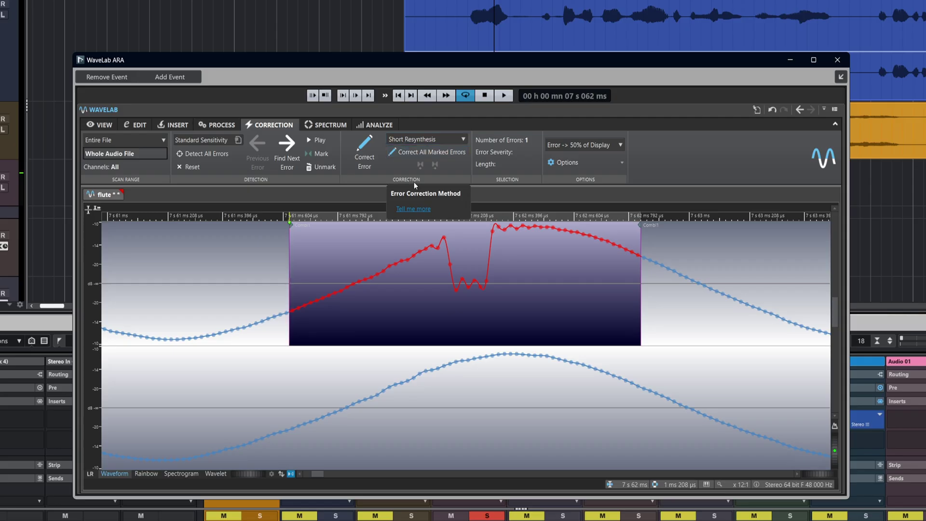
click(361, 153)
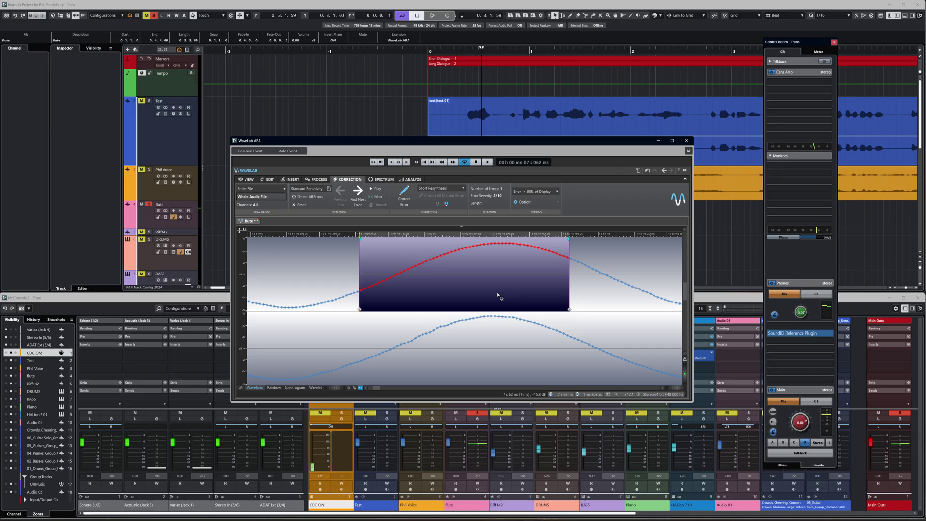
click(451, 191)
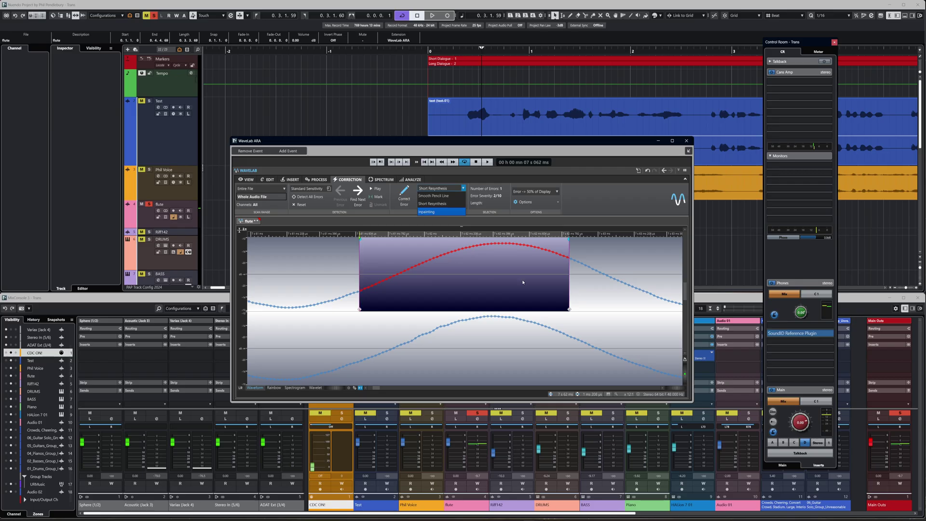
click(519, 283)
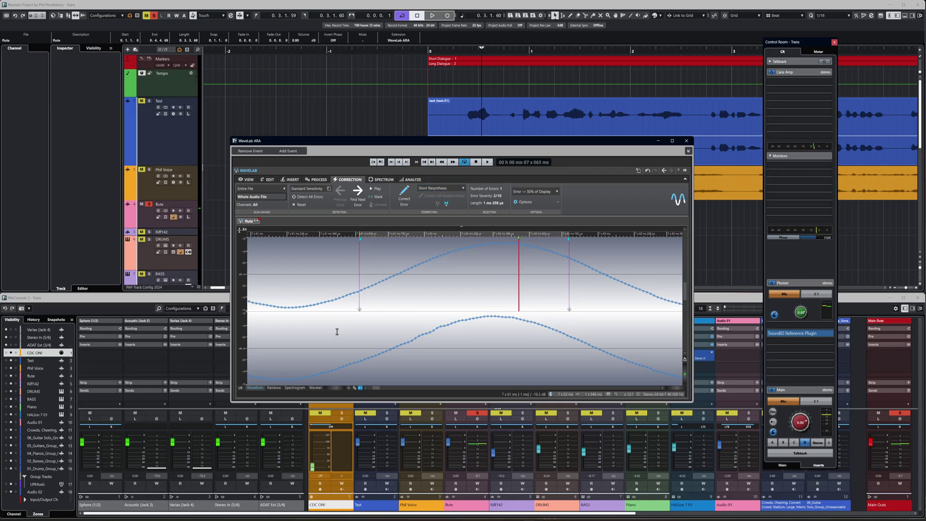
Play the corrected flute passage from before the note to check the repair
click(337, 332)
scroll(428, 367, down, 5)
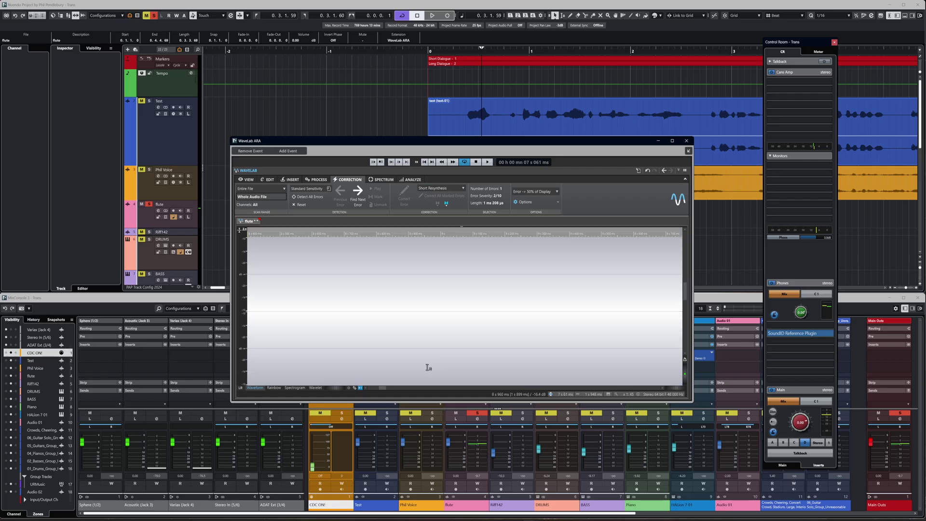
scroll(382, 388, up, 5)
click(259, 296)
key(space)
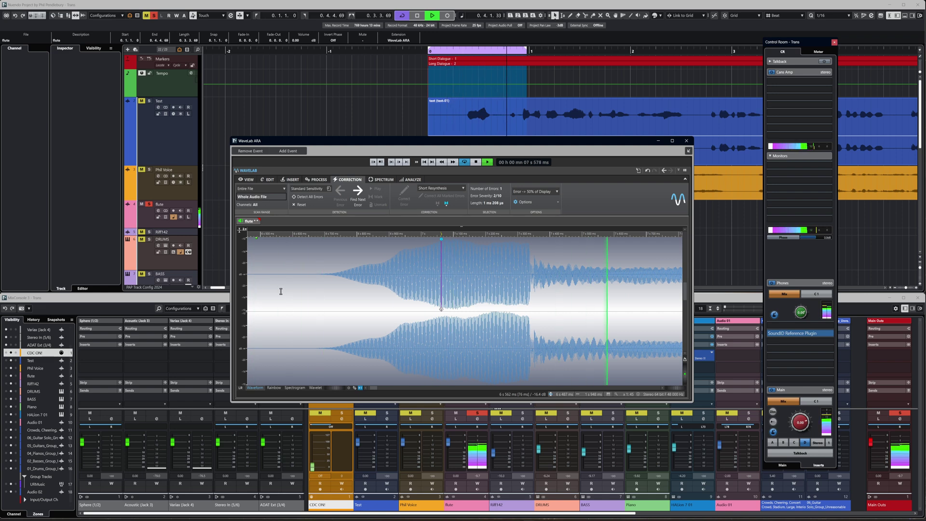
key(space)
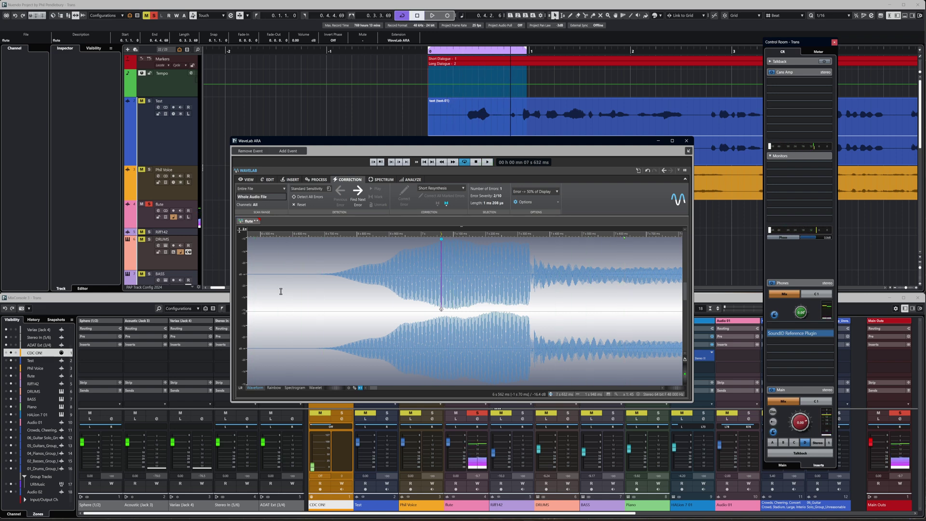
click(452, 280)
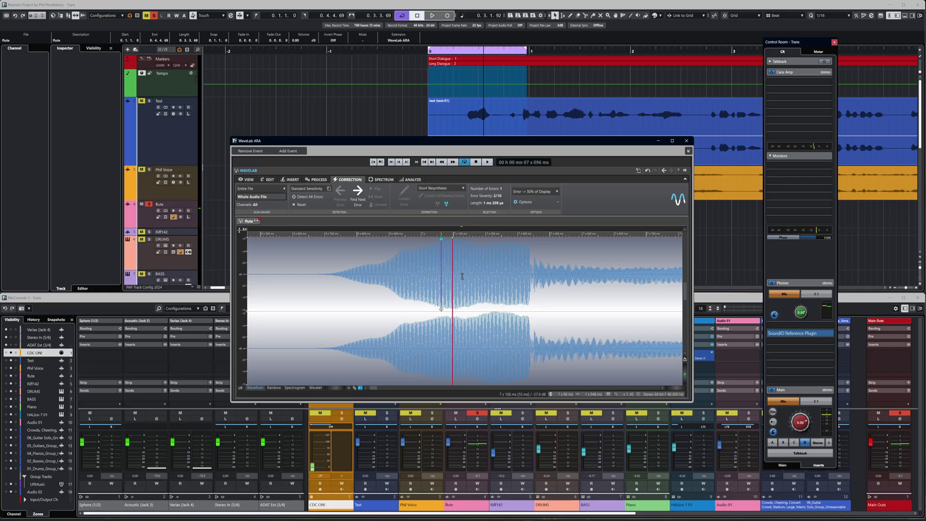
Close the WaveLab ARA editor and make the extension permanent on the flute event
click(686, 141)
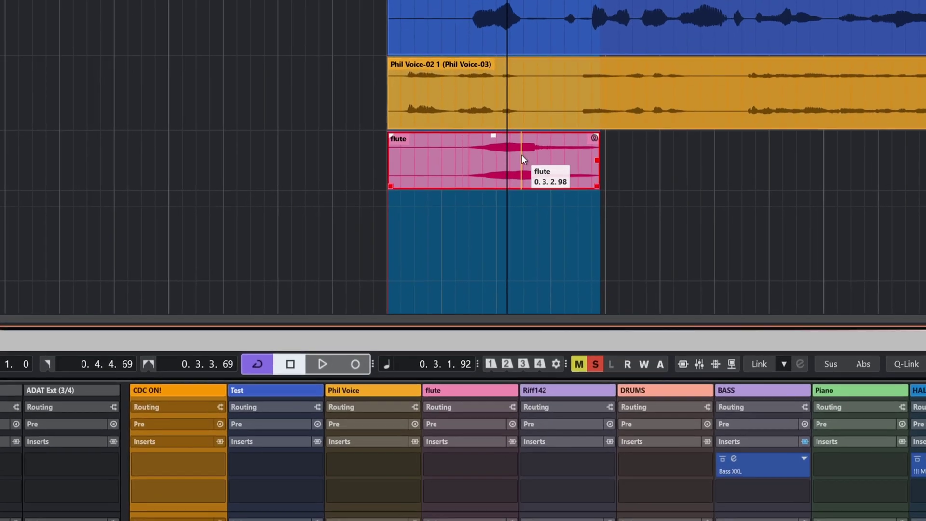
right_click(522, 155)
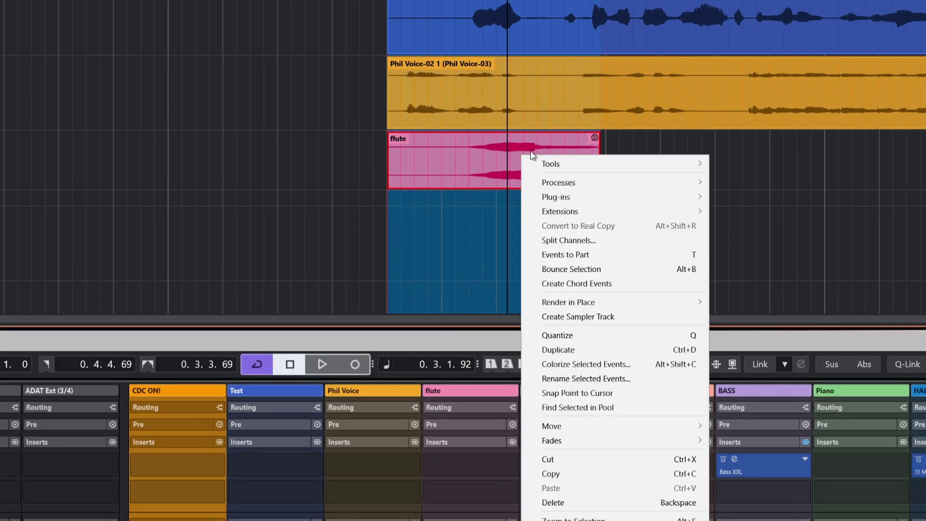
mouse_move(594, 216)
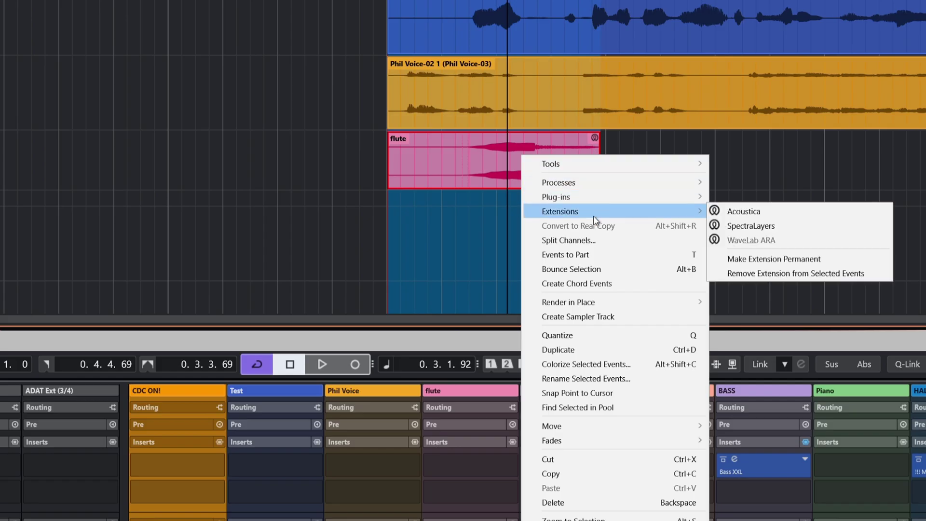
click(774, 263)
click(697, 248)
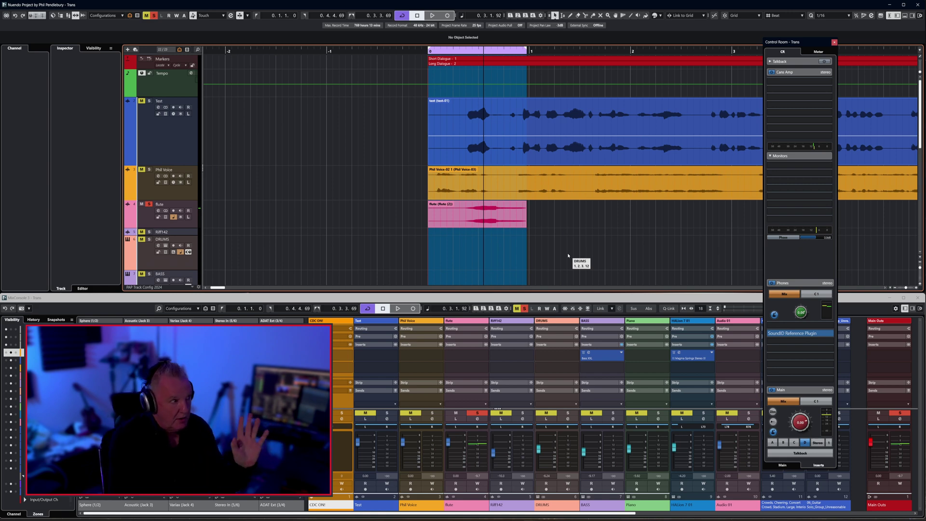
Inspect the rendered flute event in the Sample Editor, close the editor, and play the event in the project
double_click(500, 220)
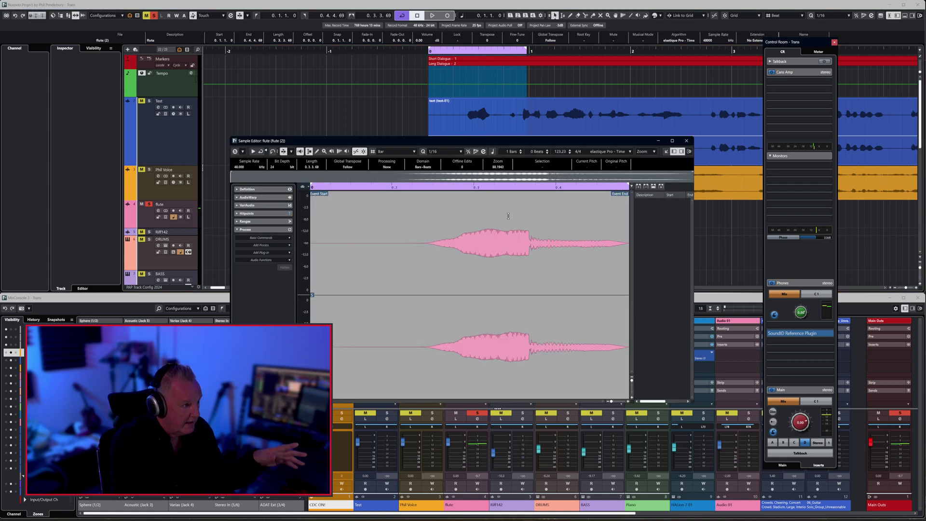
click(687, 140)
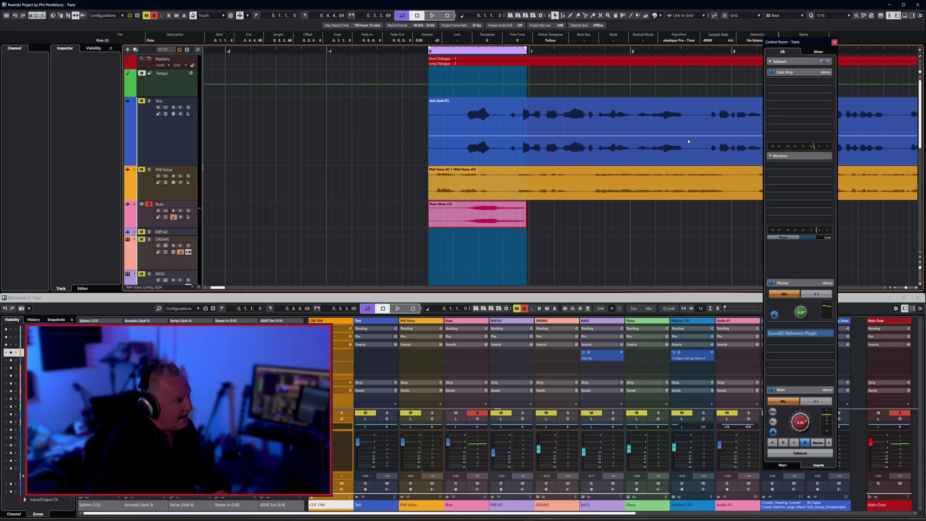
key(space)
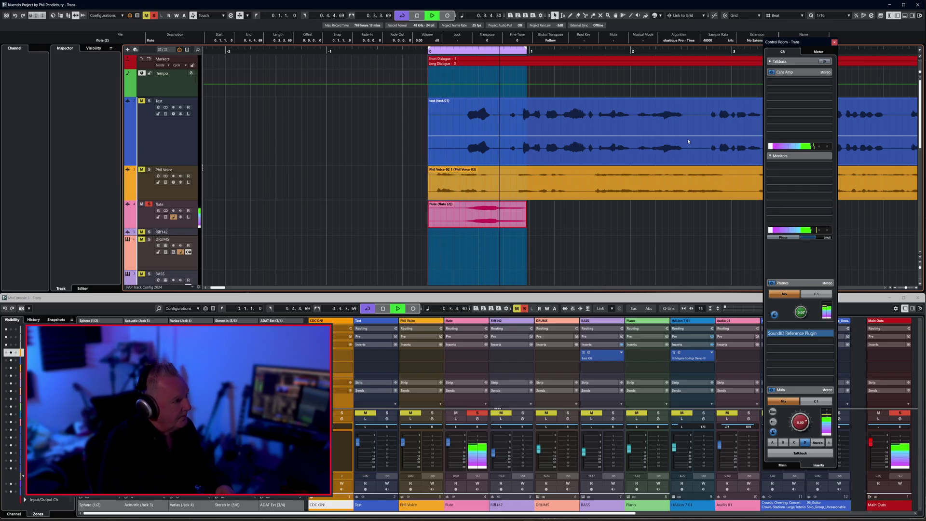
key(space)
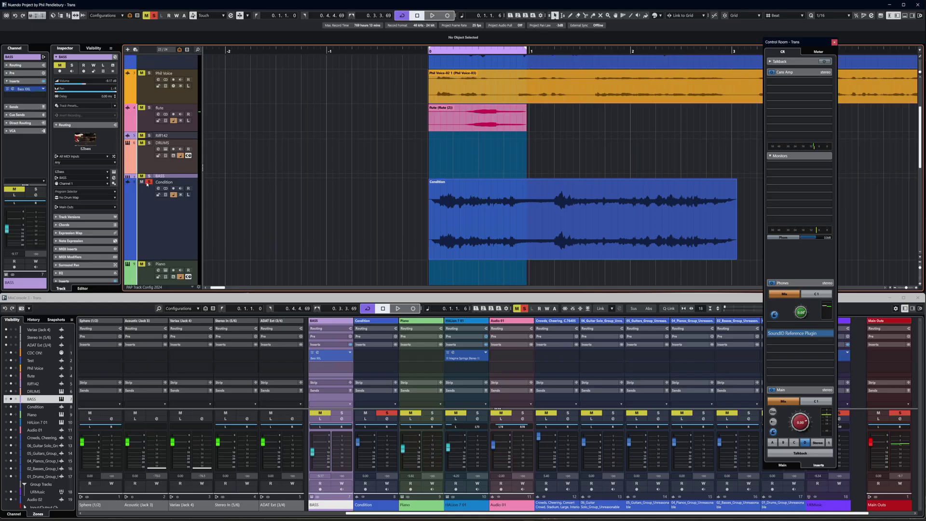
Select the Condition track and its event, set the locators to the event, and play it
click(161, 214)
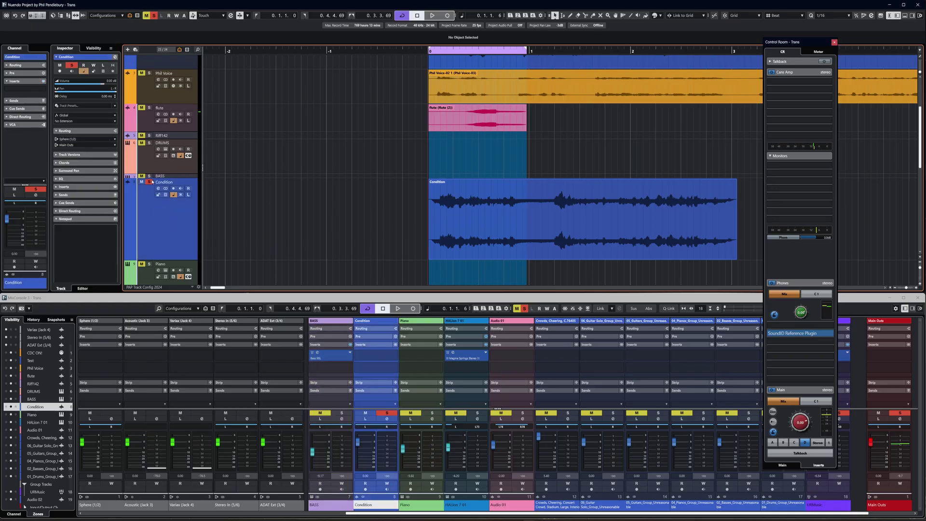
click(522, 232)
key(p)
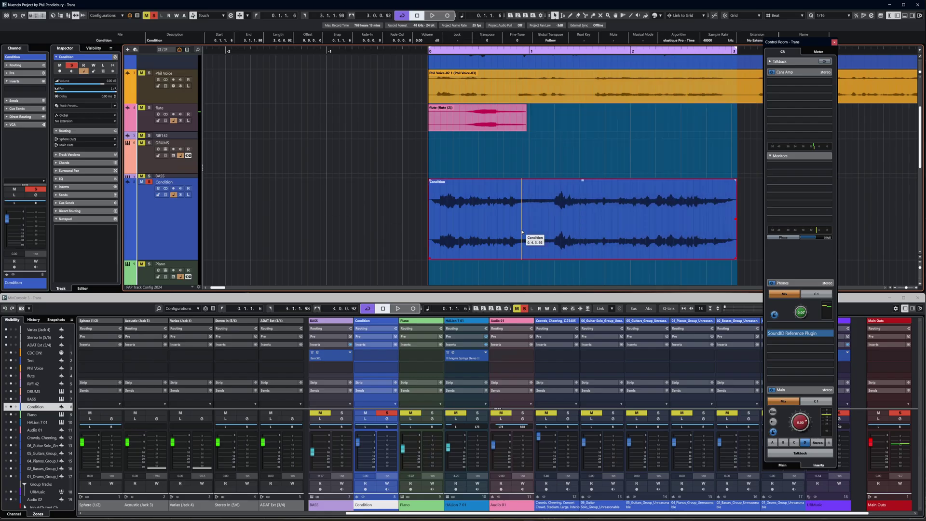
drag(217, 288, 219, 288)
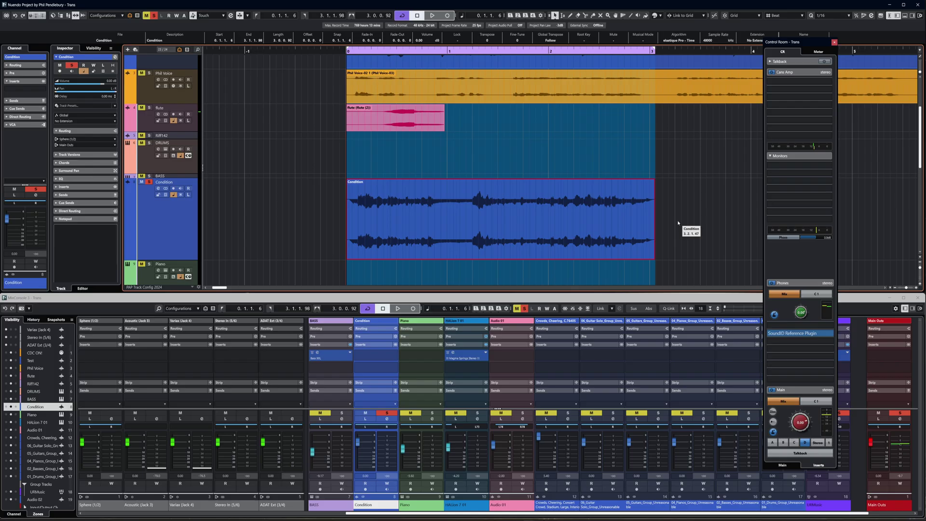
key(space)
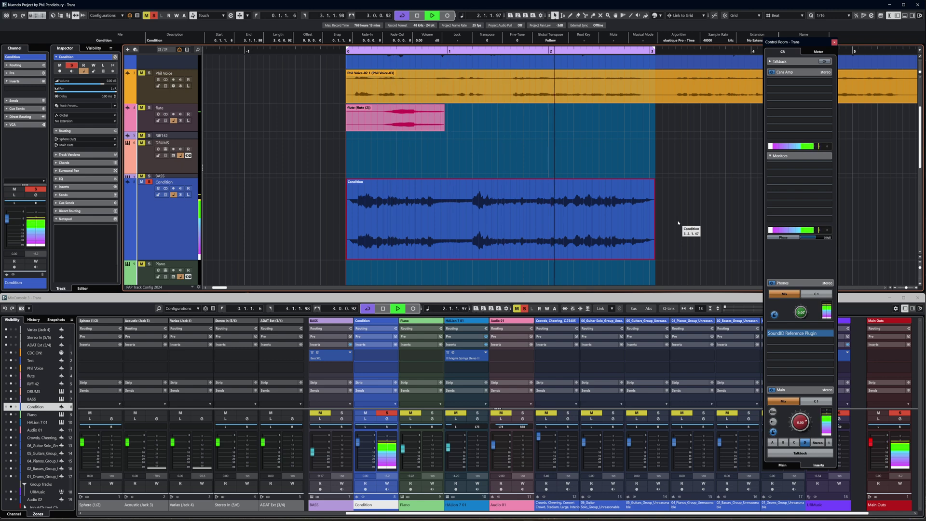
key(space)
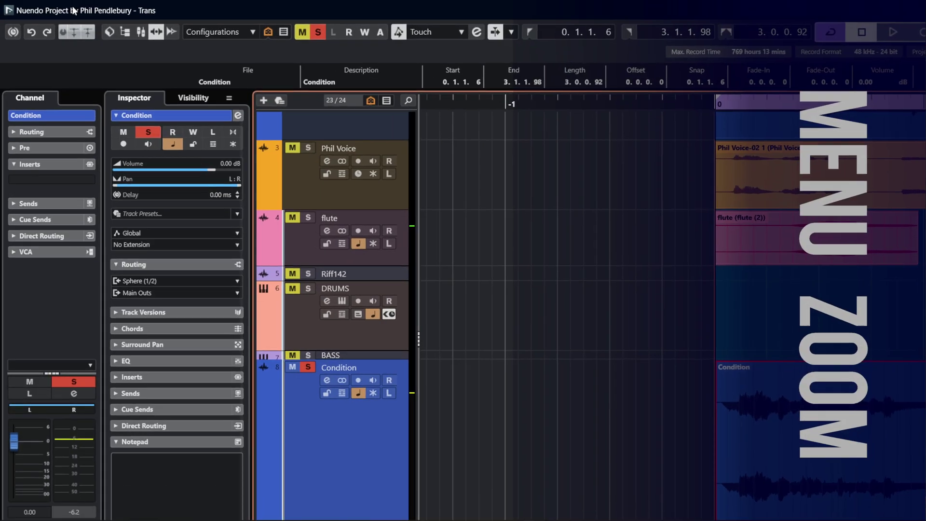
right_click(29, 5)
key(Escape)
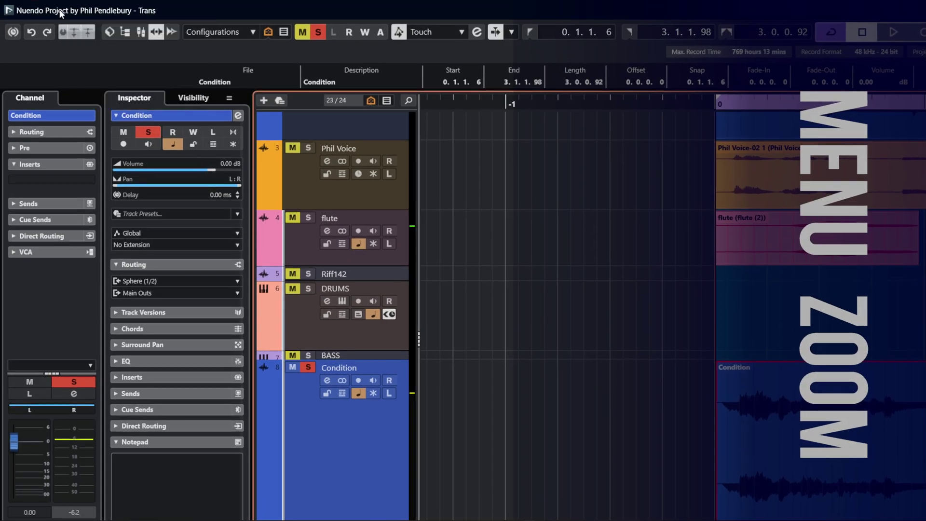
mouse_move(60, 13)
click(82, 26)
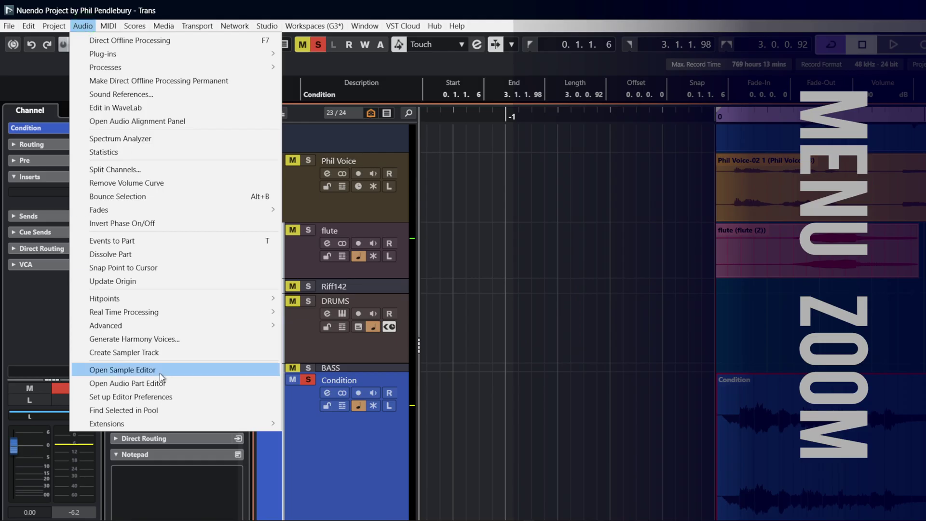
key(Escape)
key(Escape)
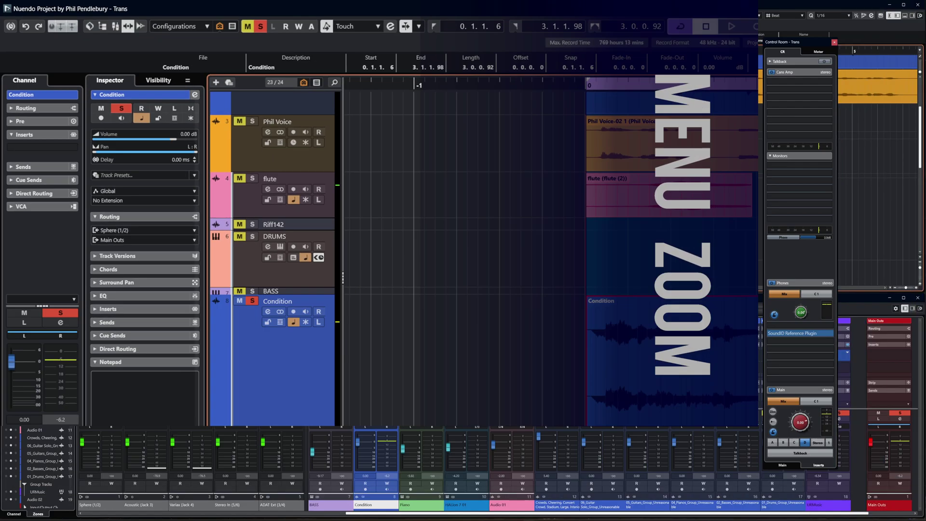
Apply the SpectraLayers extension to the Condition event and play it back in the spectral editor
right_click(453, 208)
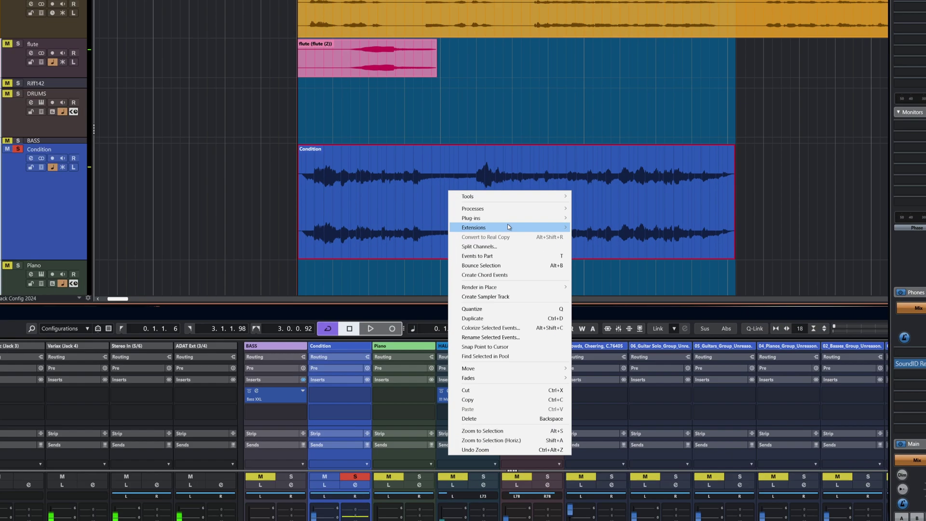
mouse_move(514, 236)
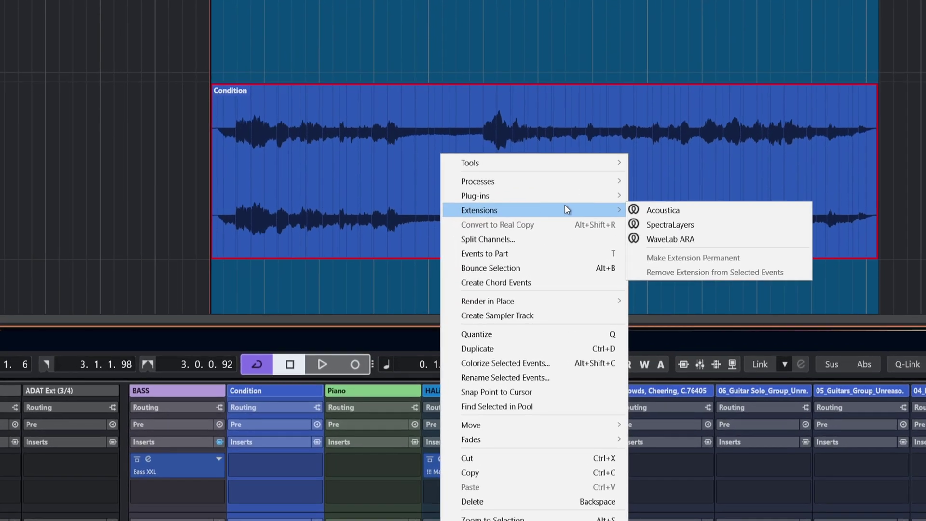
click(708, 225)
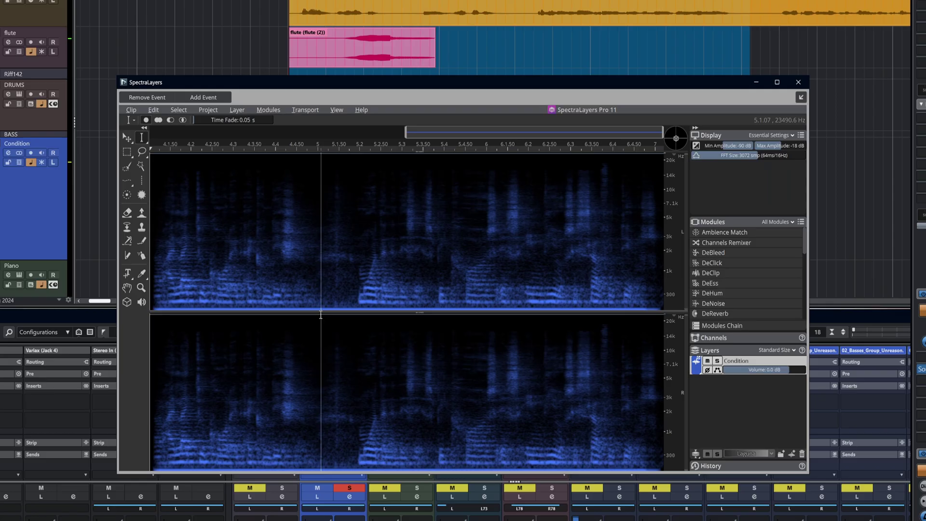
key(space)
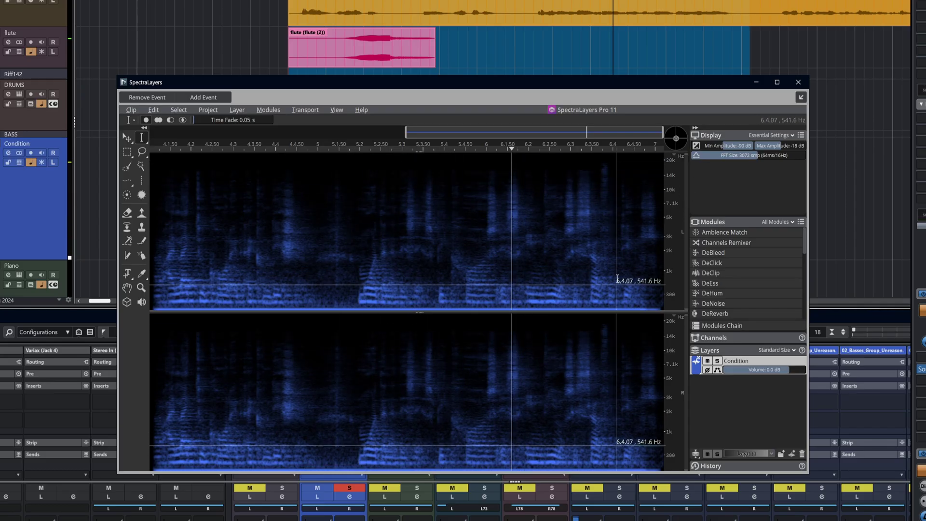
click(678, 140)
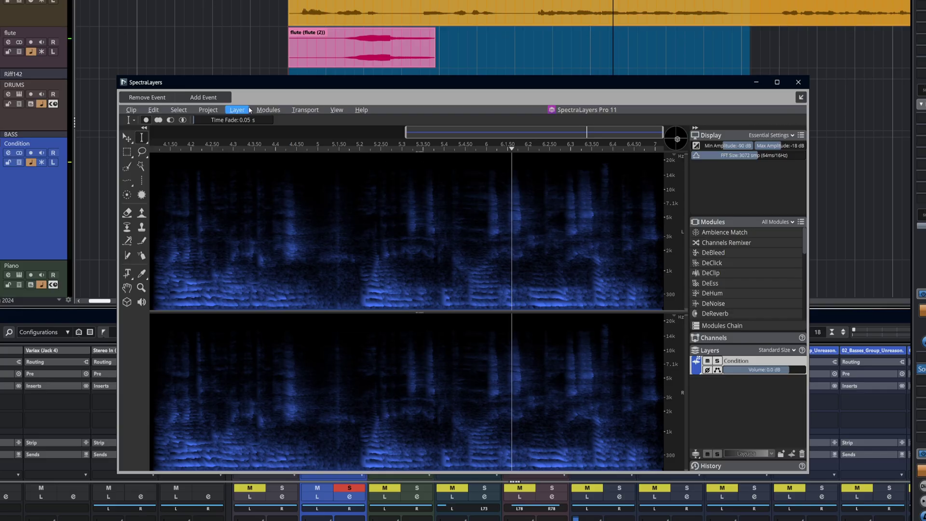
Load a saved interface layout in SpectraLayers
click(341, 114)
mouse_move(364, 291)
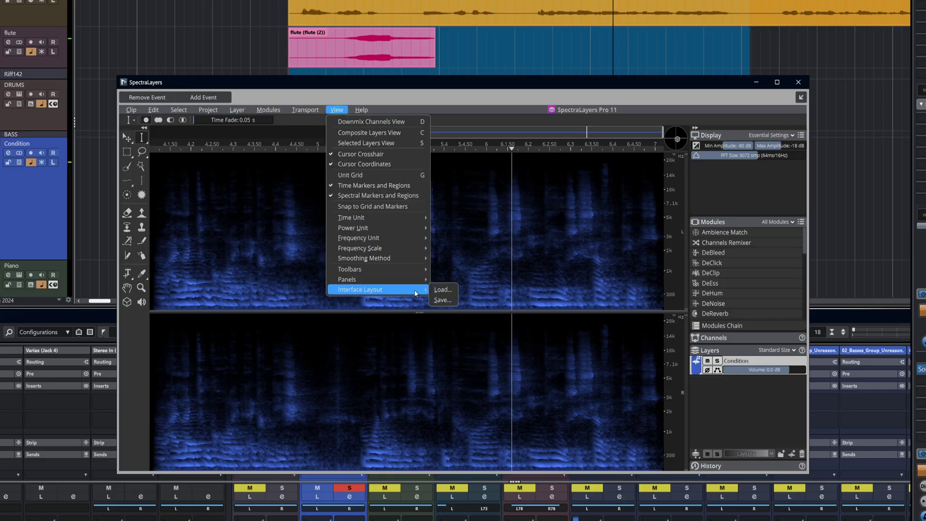
click(441, 290)
double_click(363, 177)
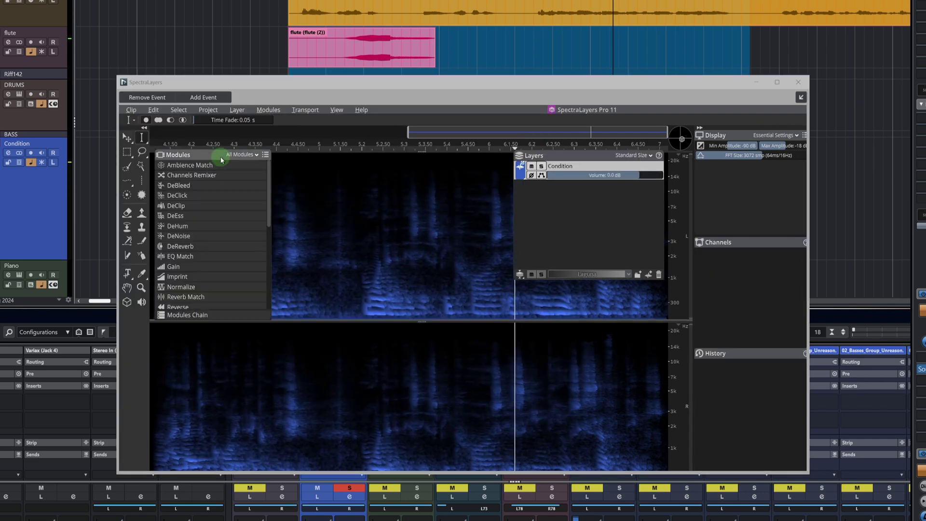
Apply the Voice DeReverb module to the Condition recording with an 80% reduction ratio, and dismiss the module window
drag(570, 153, 567, 144)
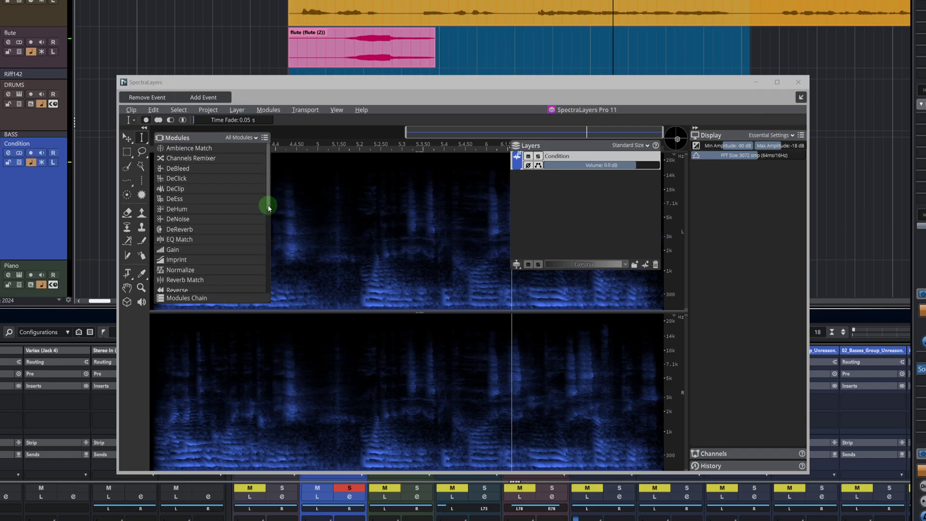
drag(268, 204, 269, 217)
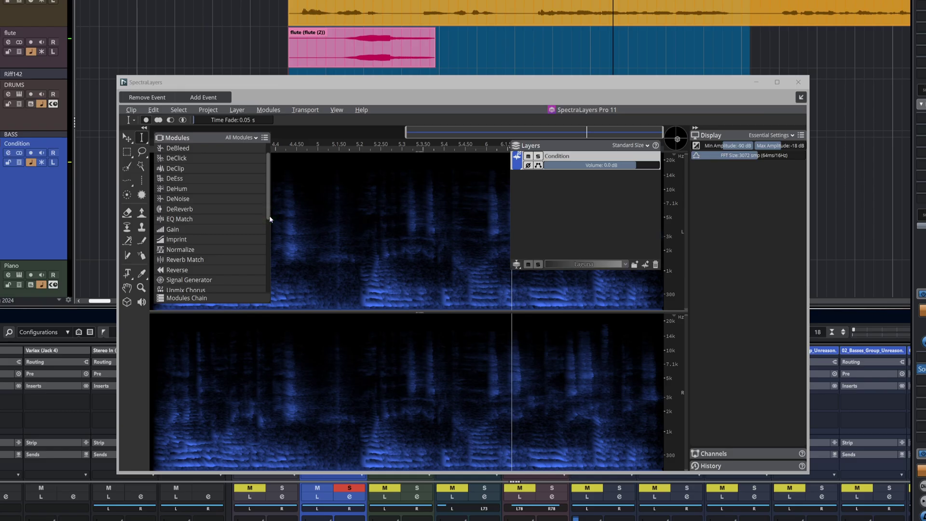
scroll(222, 236, down, 5)
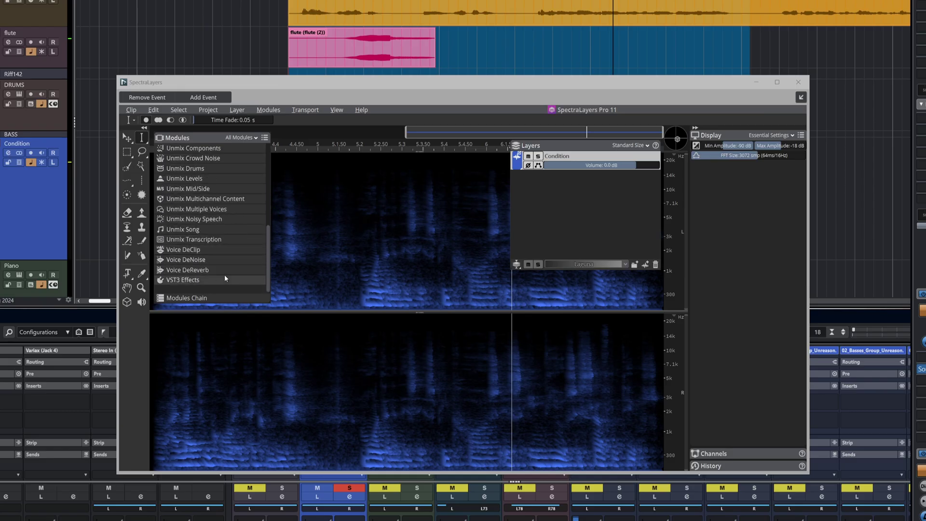
click(198, 269)
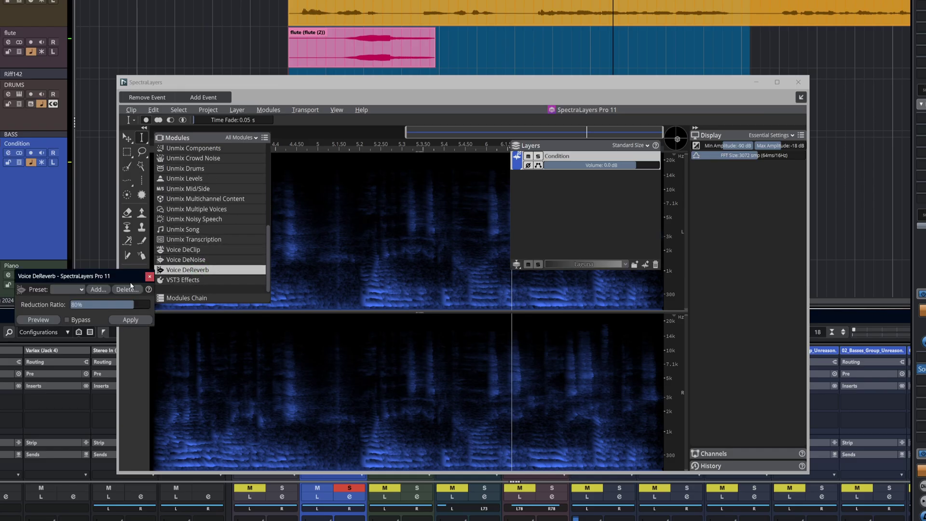
drag(107, 277, 438, 239)
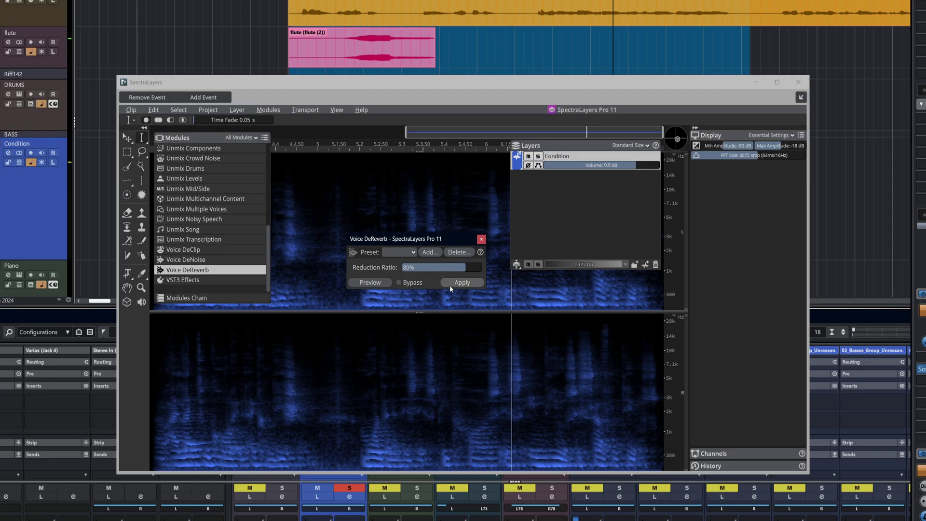
click(456, 284)
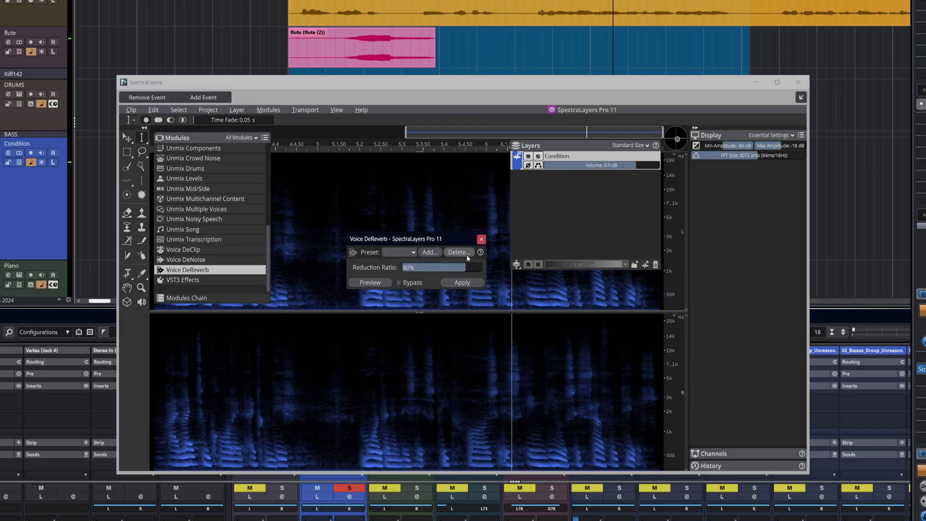
click(482, 240)
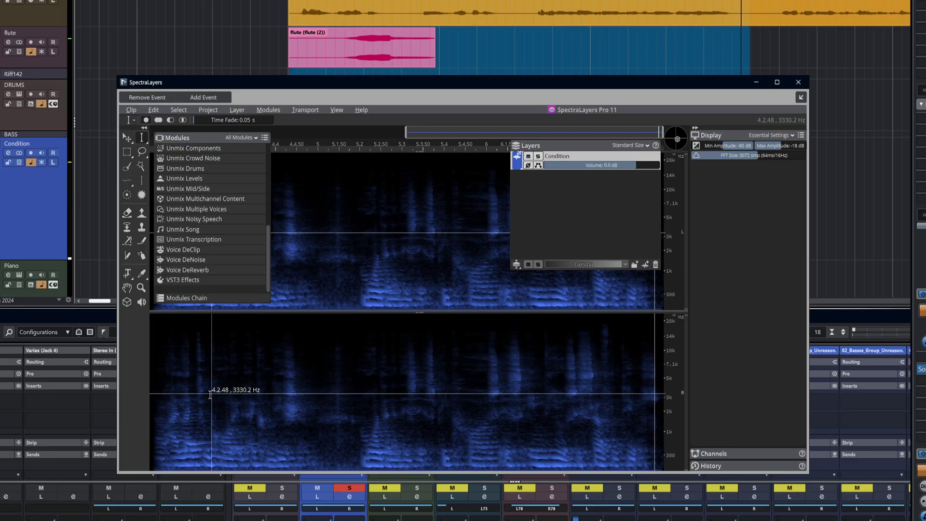
Play the dereverbed recording from near its beginning and stop playback
click(171, 393)
key(space)
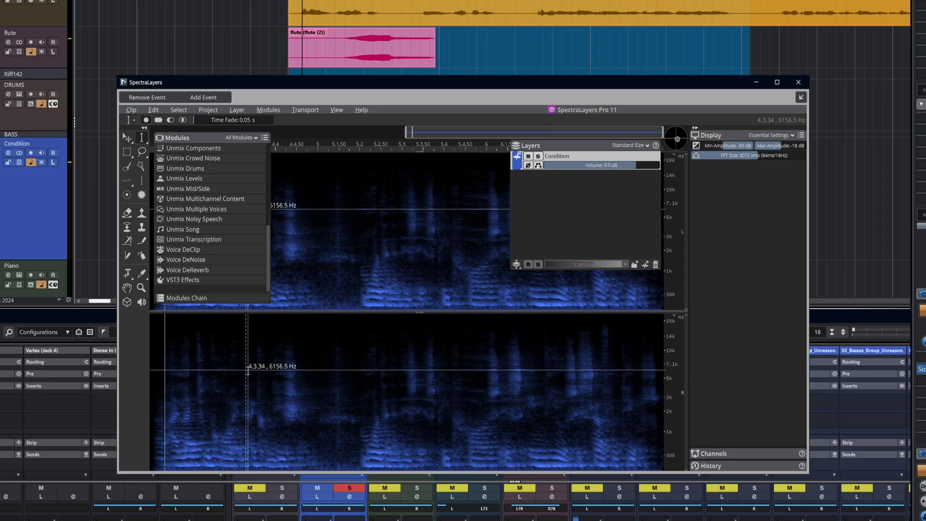
key(space)
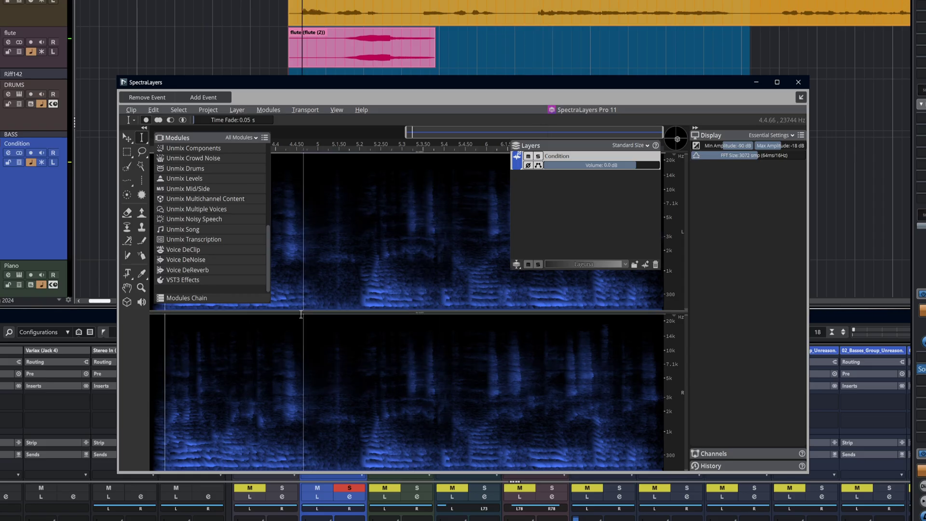
Apply Voice DeNoise to the Condition layer with a Noise (Strong) background and 100% reduction ratio, reducing the background
click(192, 263)
click(422, 277)
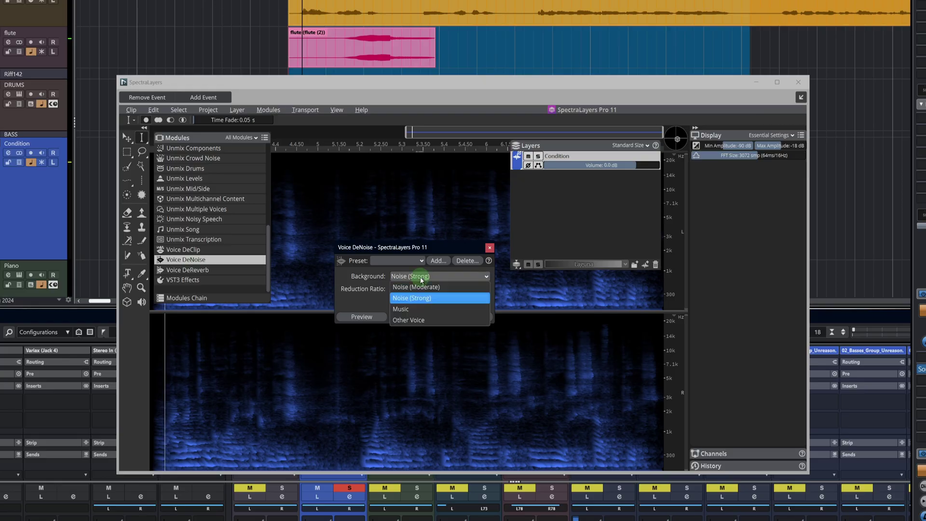
click(415, 299)
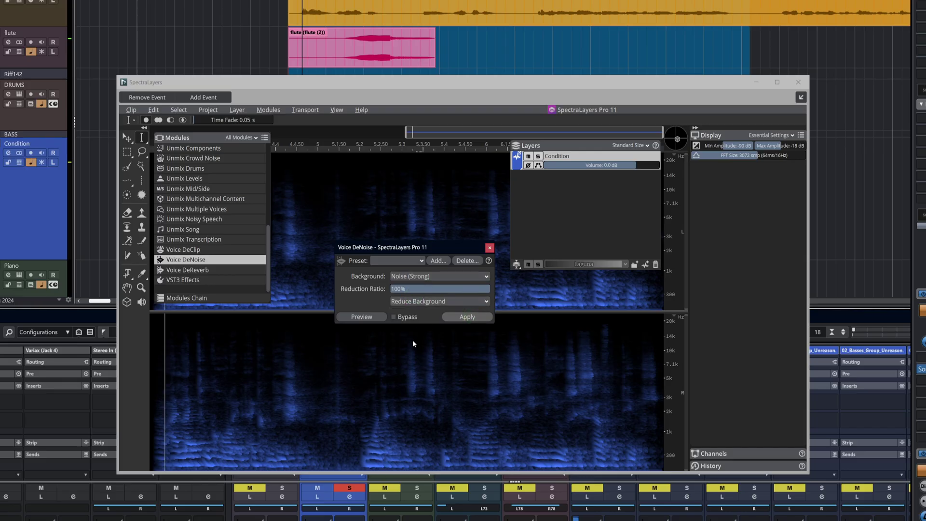
key(Return)
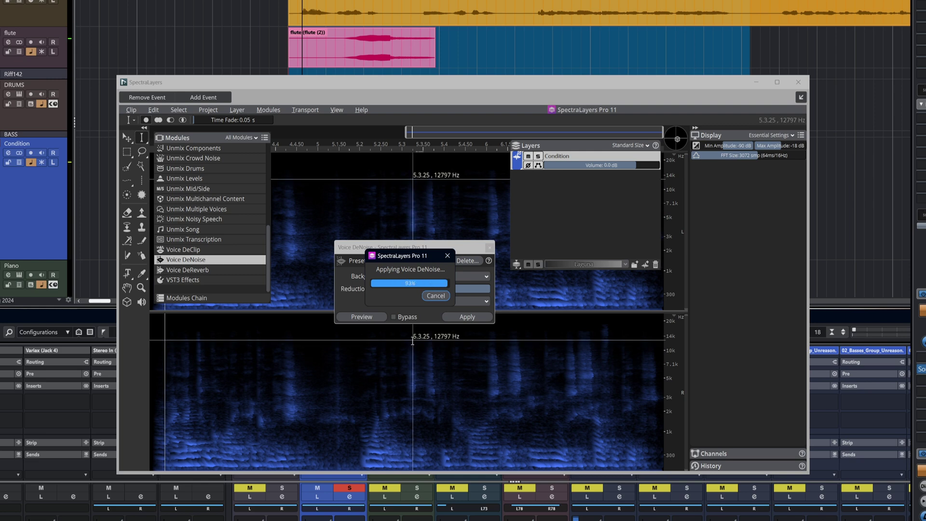
click(491, 249)
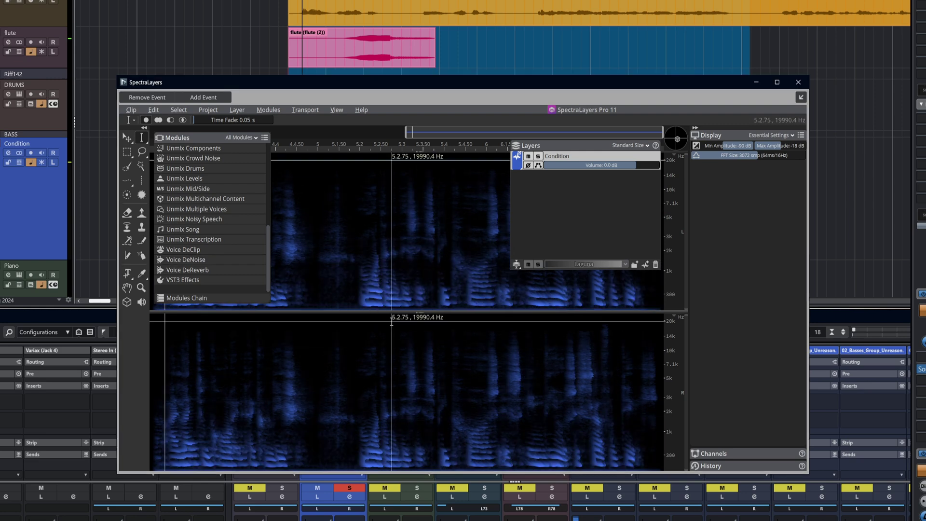
Play the denoised recording and return the playback position to near its beginning
key(space)
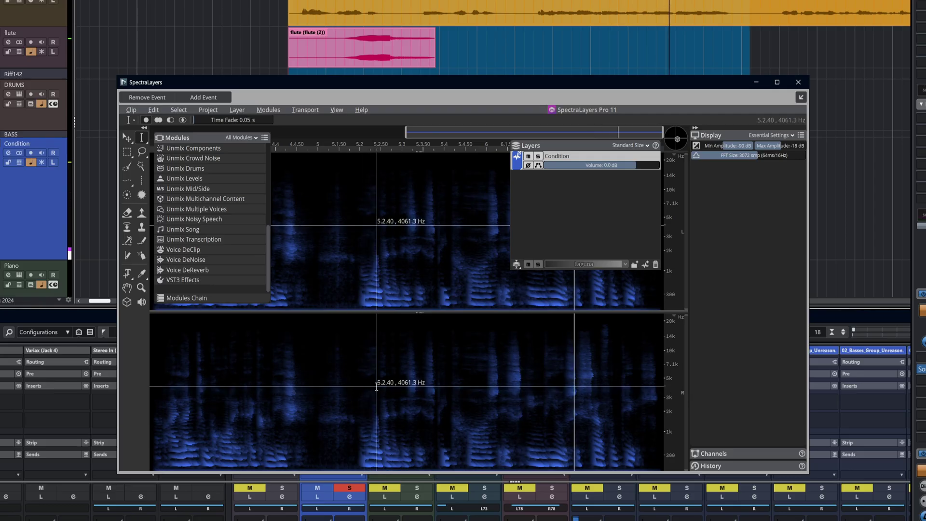
click(205, 399)
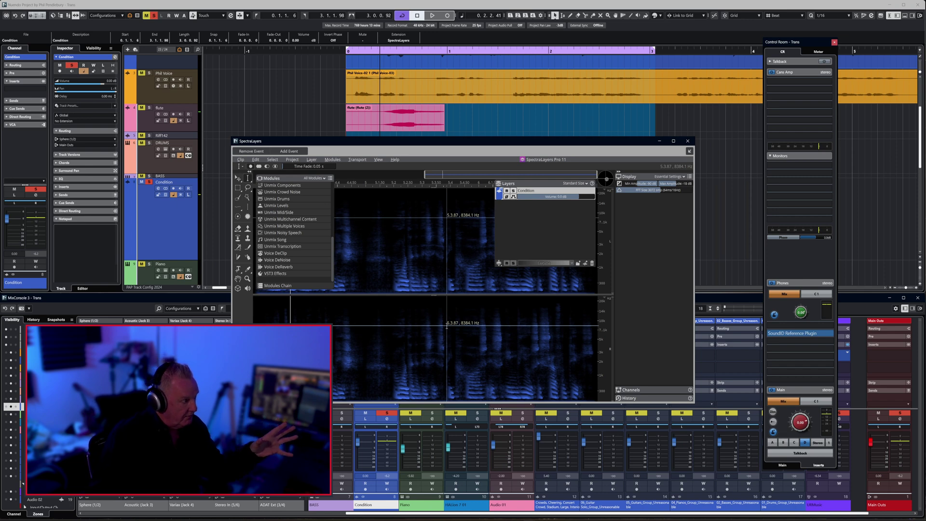
Load the PAP Noise Dereverb Noisy Transcript preset in the Modules Chain and close the chain window without applying it
scroll(308, 258, up, 5)
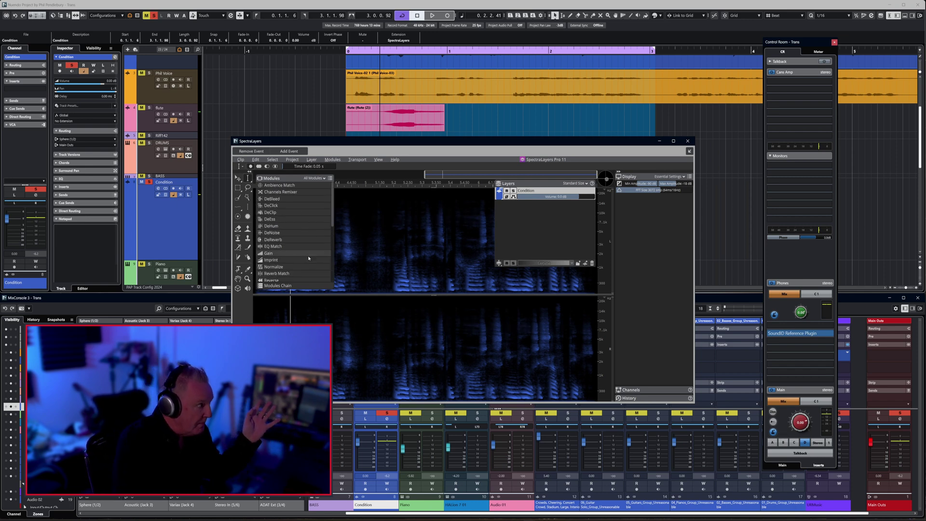
scroll(309, 257, down, 5)
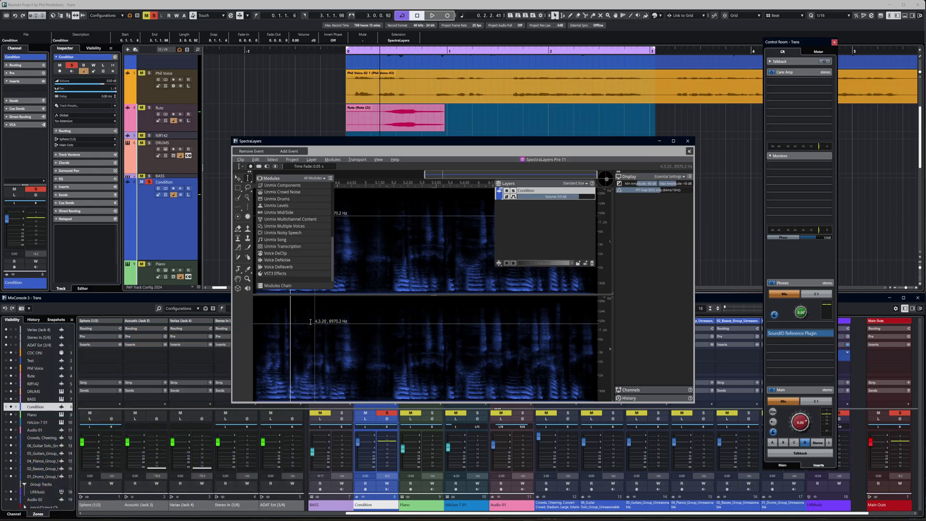
click(276, 286)
drag(202, 293, 445, 241)
click(447, 249)
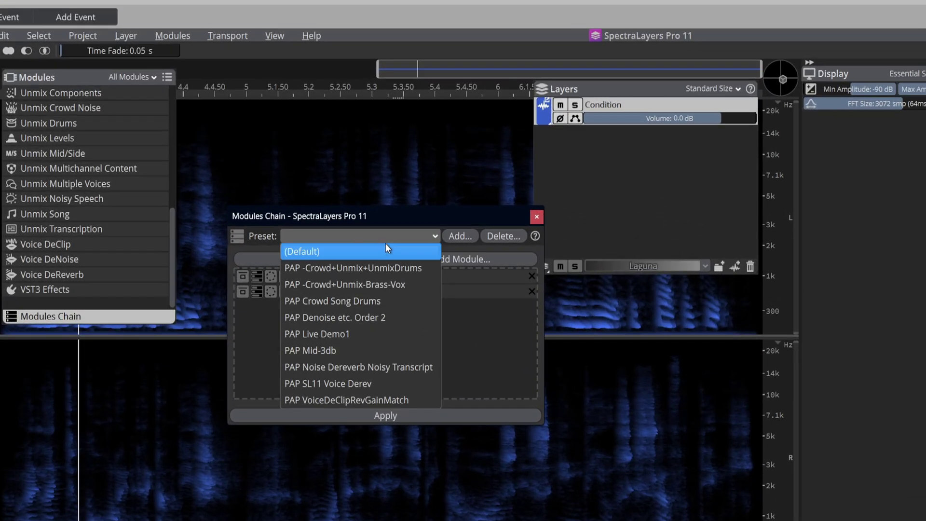
click(414, 309)
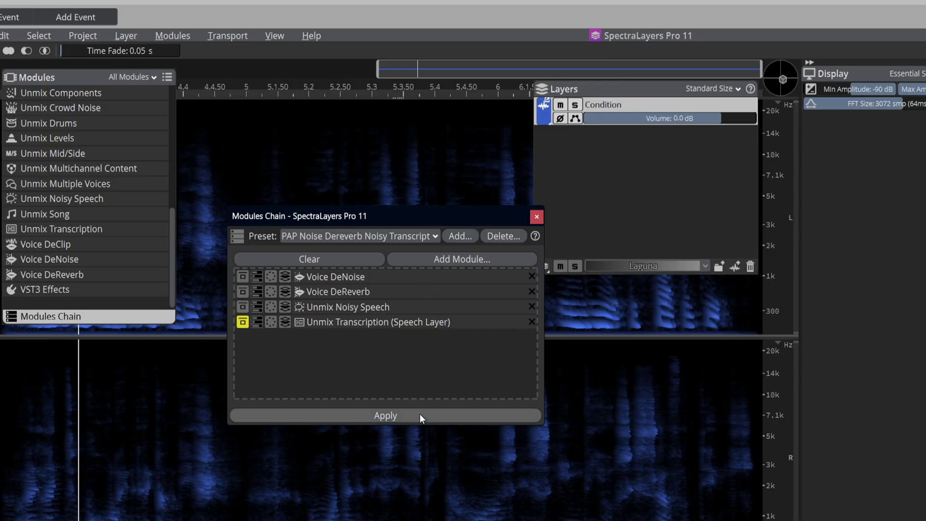
click(537, 217)
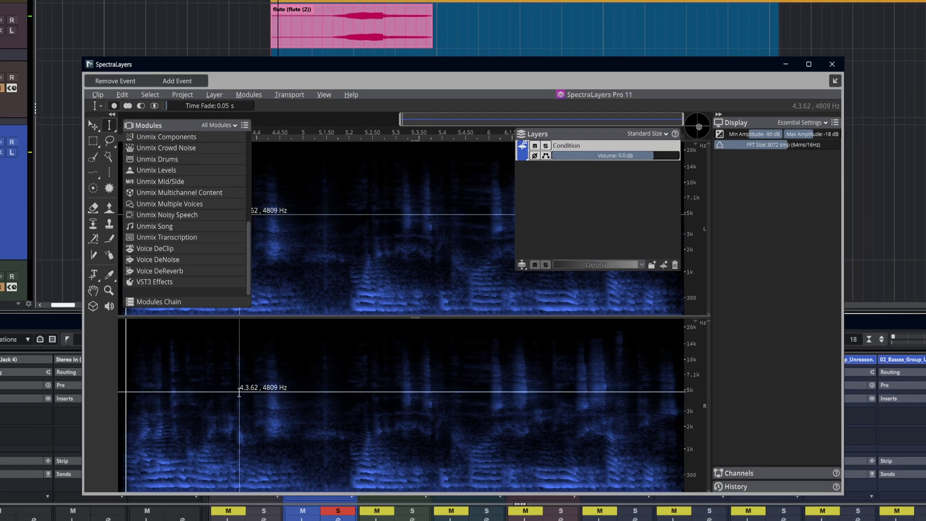
Play the unprocessed recording, and run the loaded Noise Dereverb Noisy Transcript modules chain on the Condition layer
key(space)
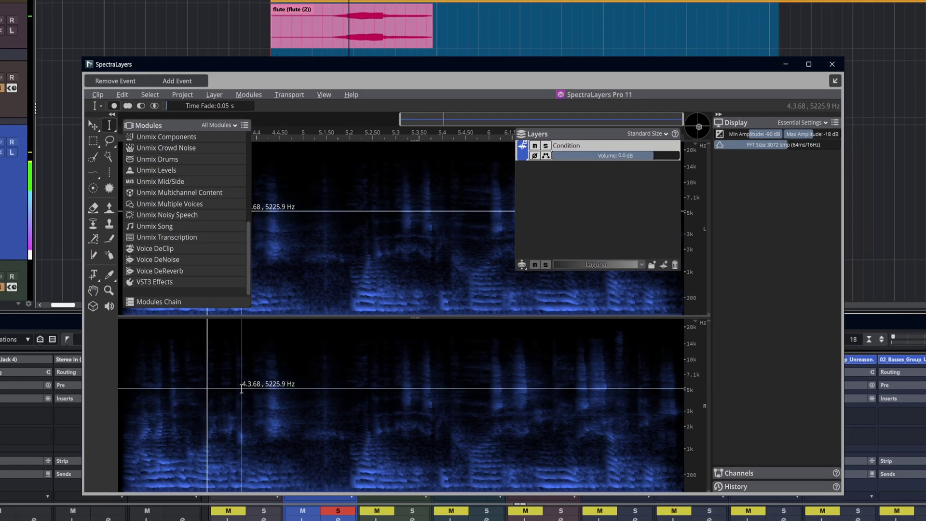
click(178, 304)
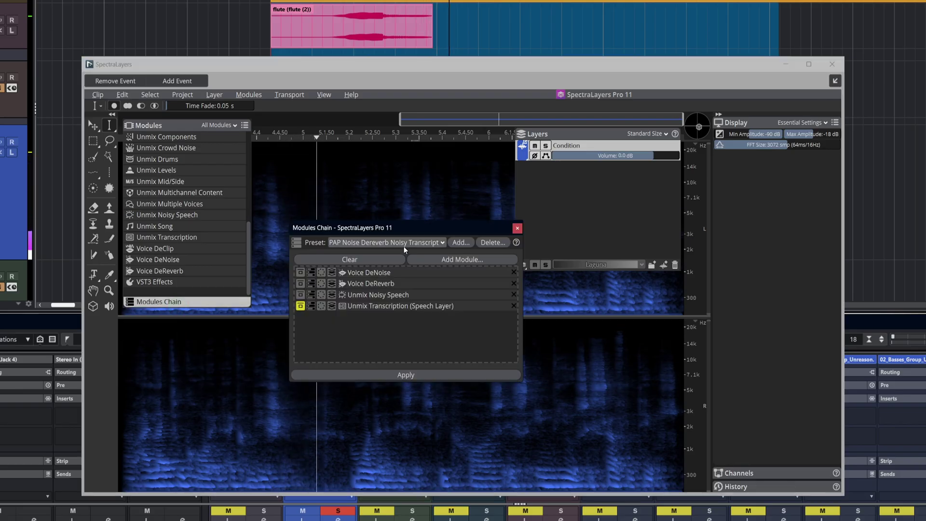
click(401, 375)
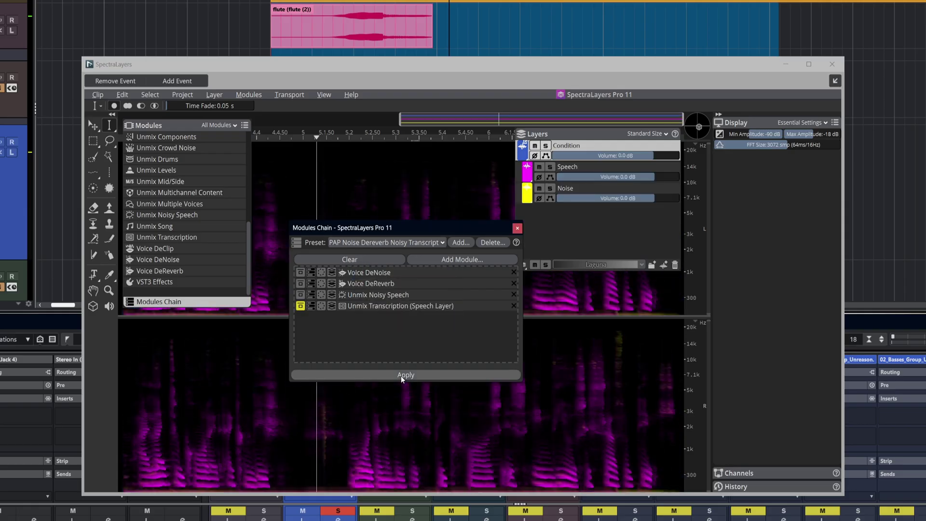
click(518, 228)
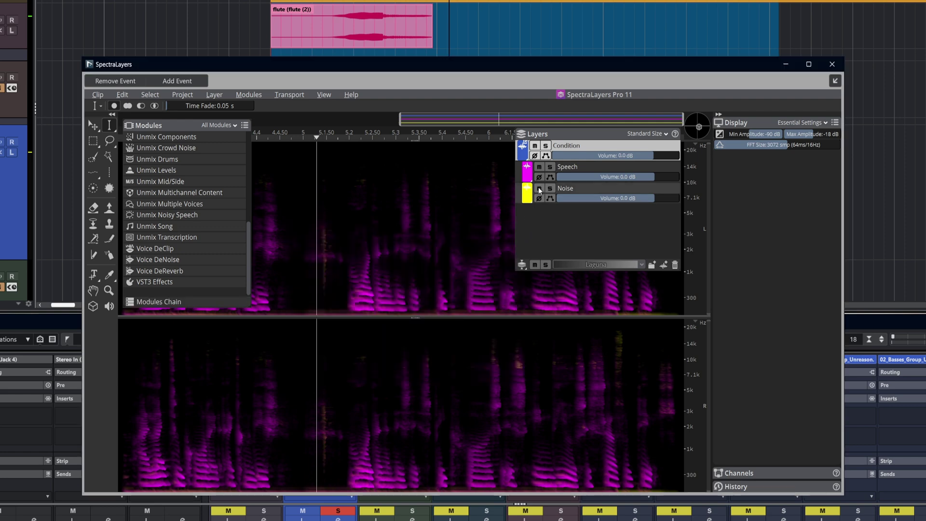
Mute the Noise layer and play the Speech layer alone from the start
click(540, 189)
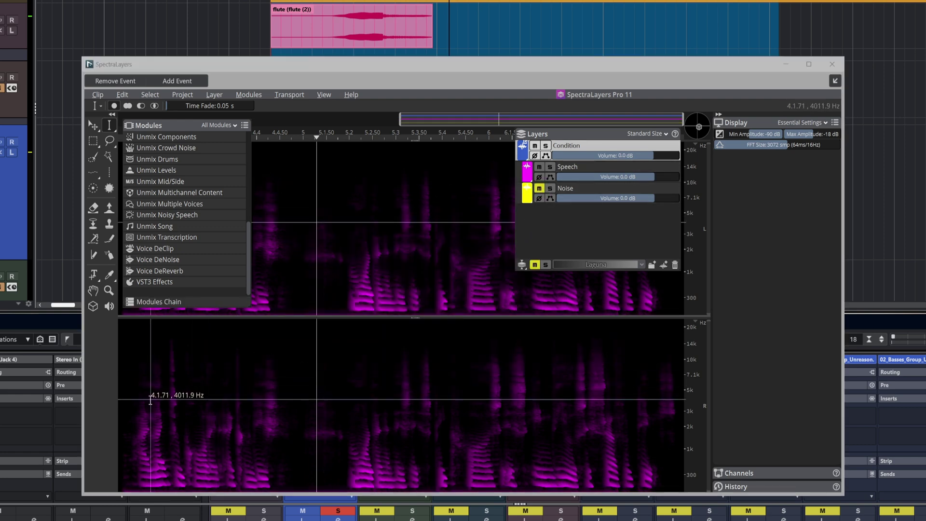
click(137, 412)
click(129, 412)
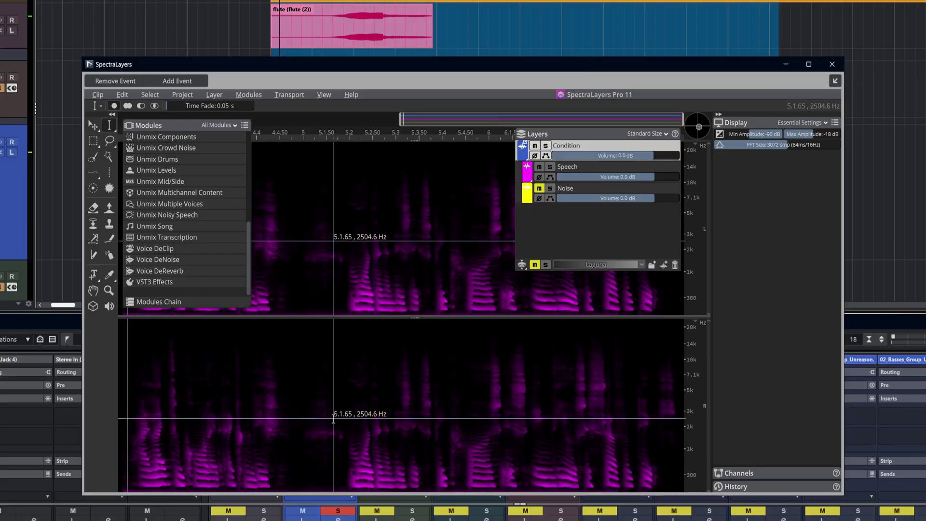
key(space)
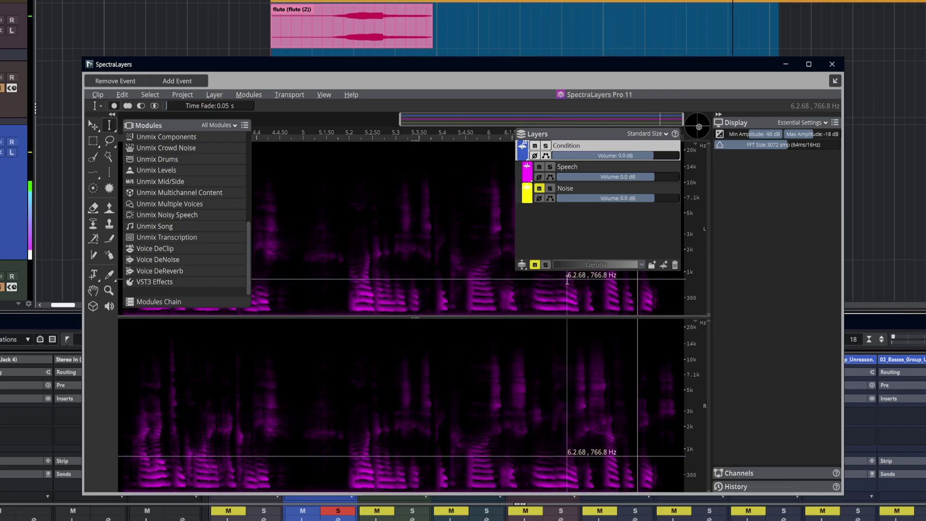
Mute the Speech layer, unmute the Noise layer, and play the isolated noise from several positions
click(539, 167)
click(539, 188)
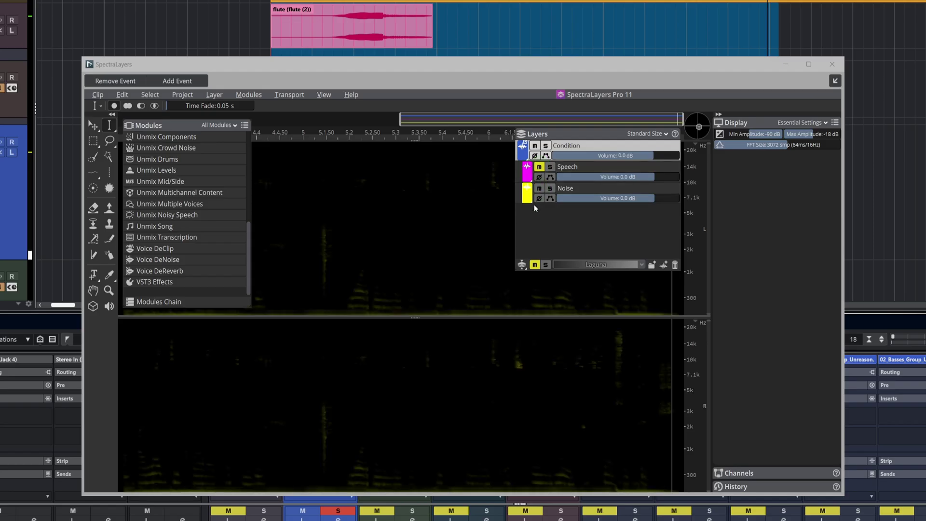
click(143, 407)
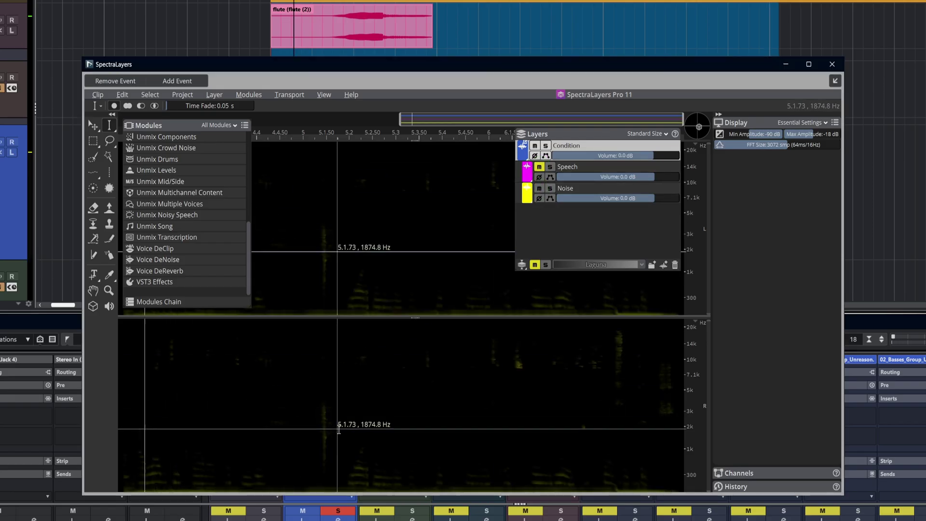
click(378, 434)
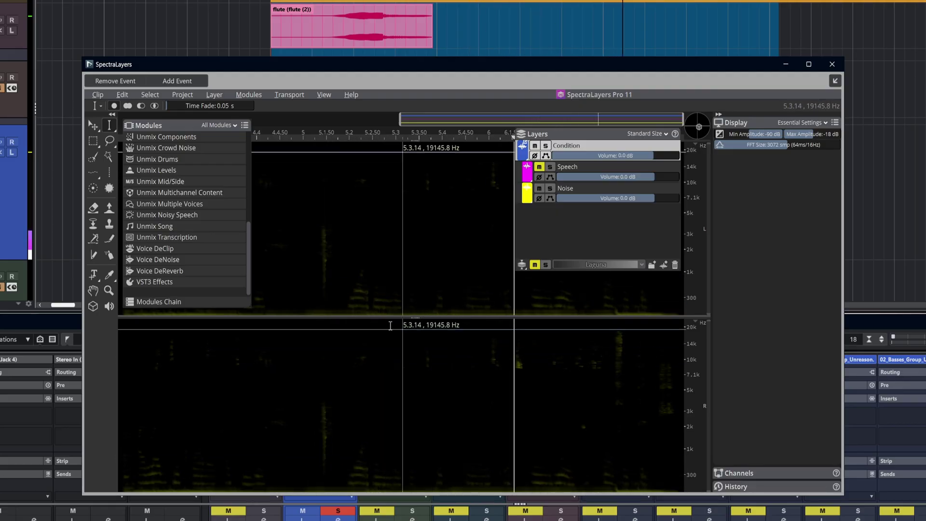
Unmute the Speech layer, mute the Noise layer again, and play the cleaned speech from near its beginning
click(543, 189)
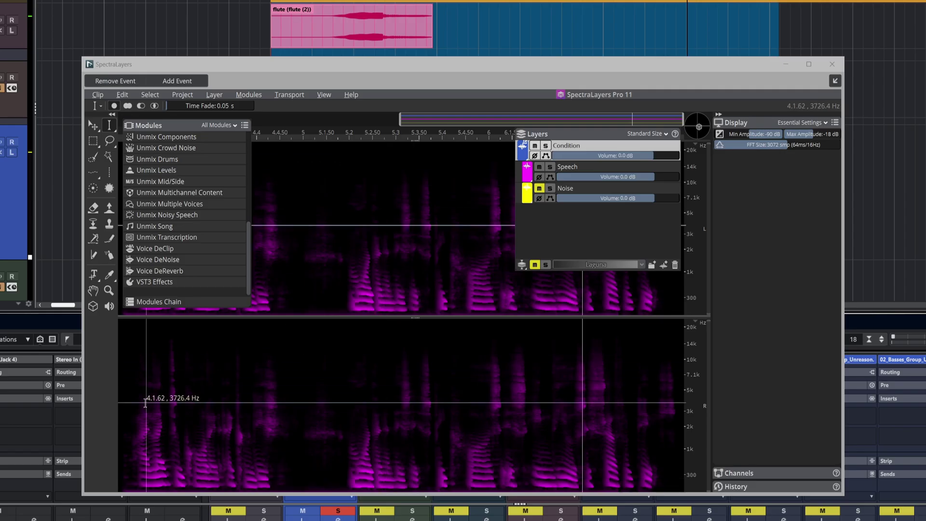
click(136, 406)
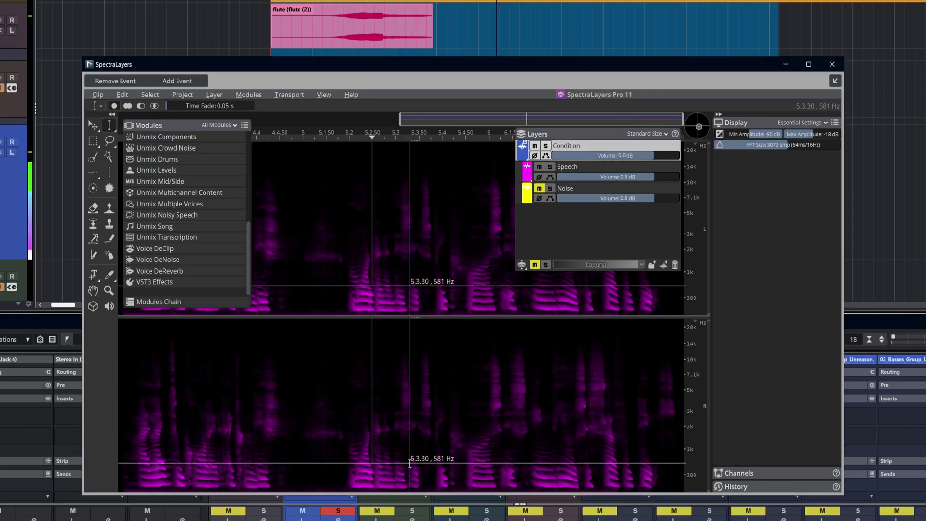
Mark the quiet gap between the spoken phrases, clear the selection, and close the SpectraLayers editor window
drag(310, 425, 342, 427)
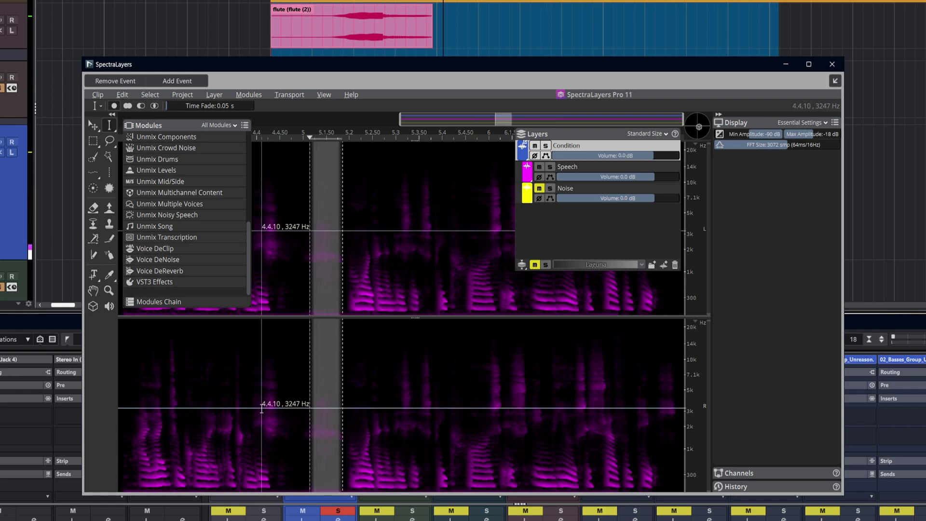
click(260, 410)
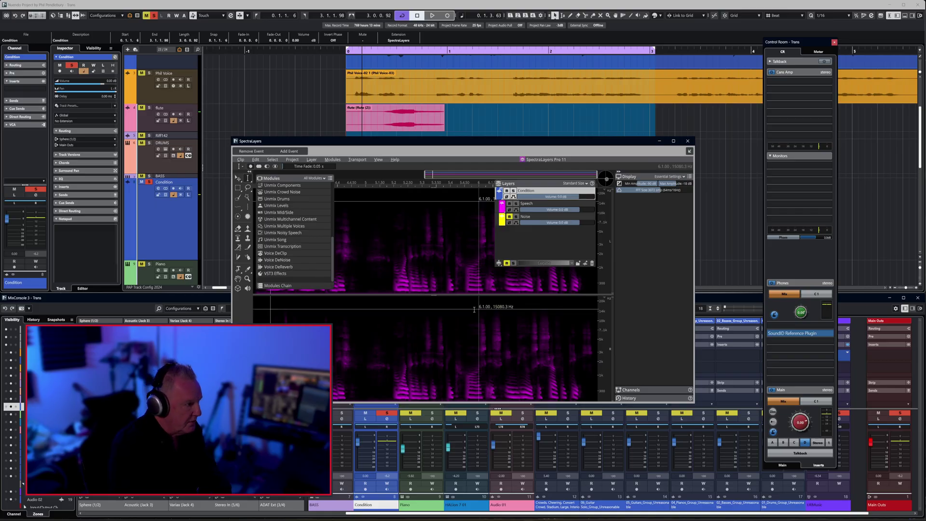
click(689, 141)
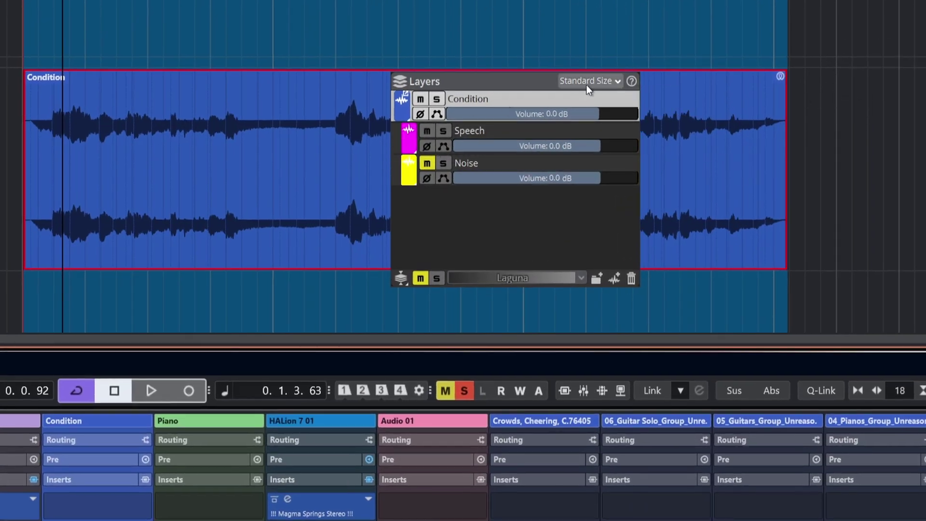
Move the Layers window clear of the waveform and make the SpectraLayers extension permanent on the Condition event
drag(528, 85, 804, 516)
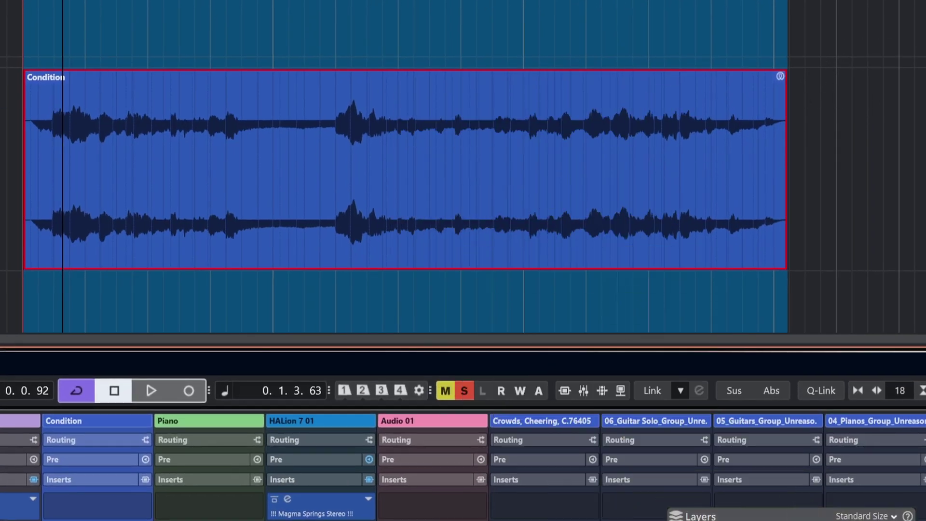
right_click(435, 132)
mouse_move(507, 193)
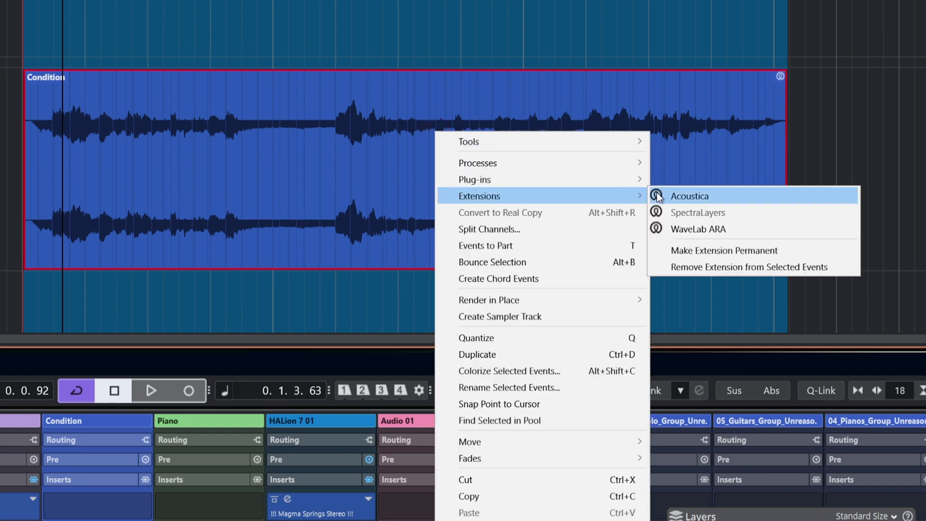
click(705, 250)
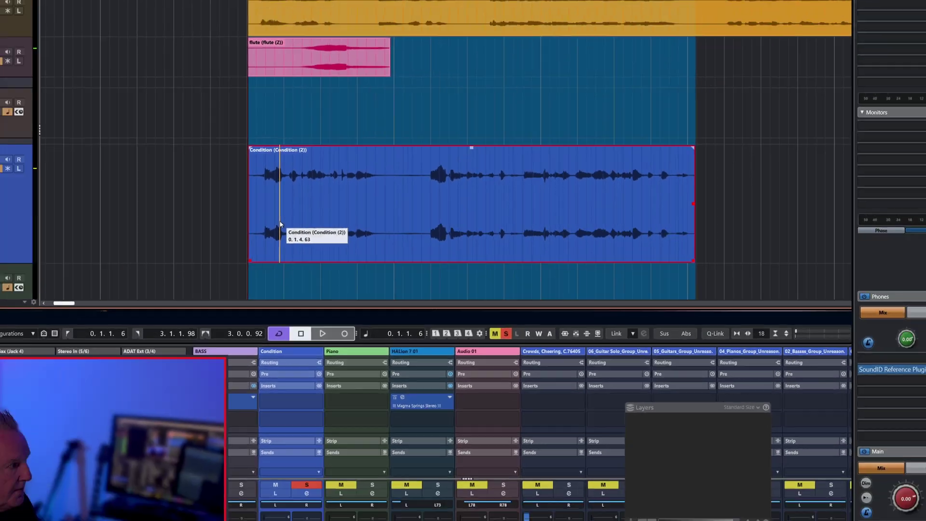
Play the rendered Condition event, undo back to the original unprocessed recording, and play that for comparison
key(space)
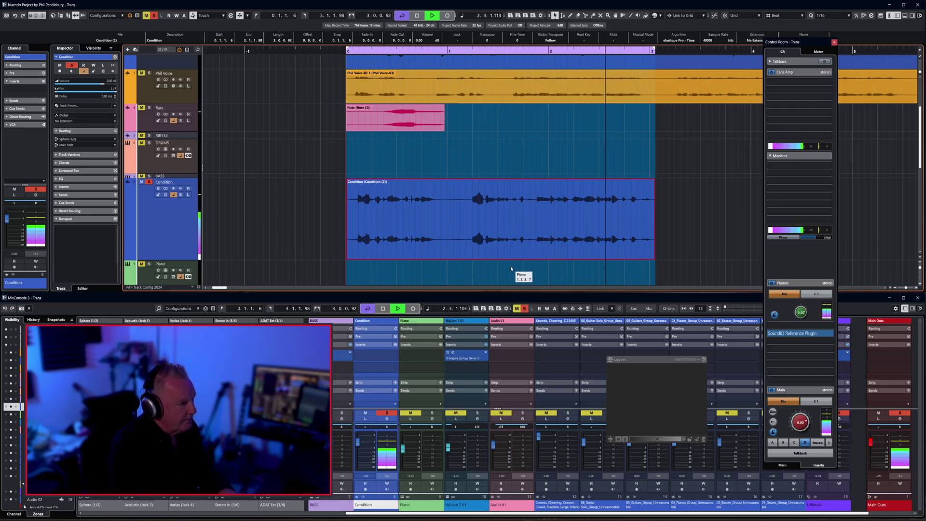
key(space)
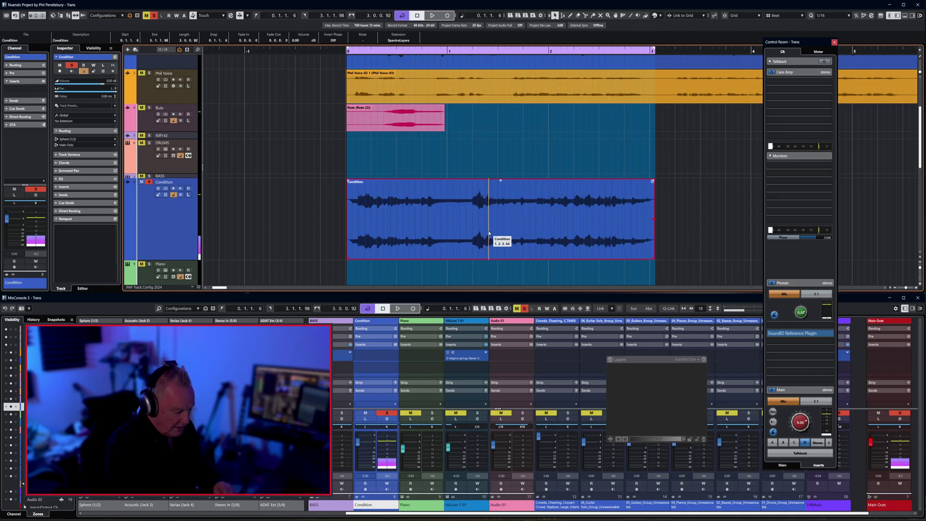
key(space)
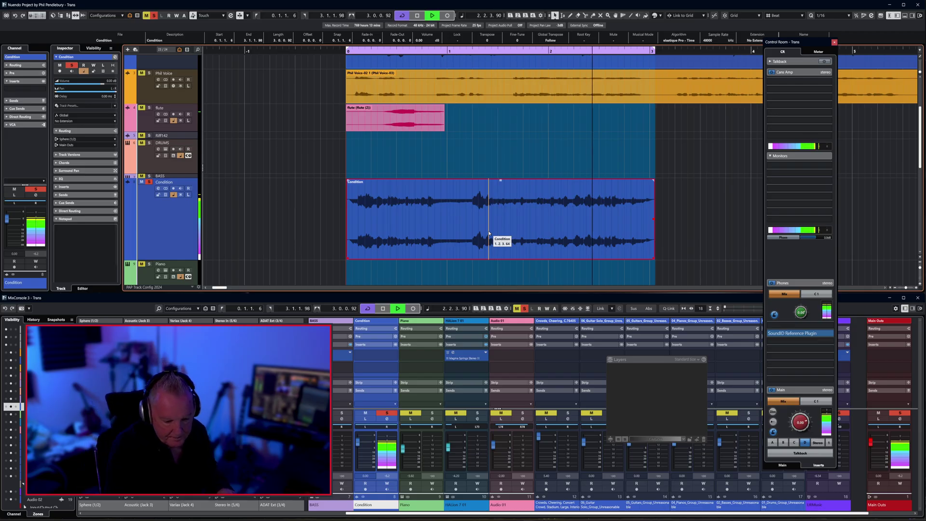
key(space)
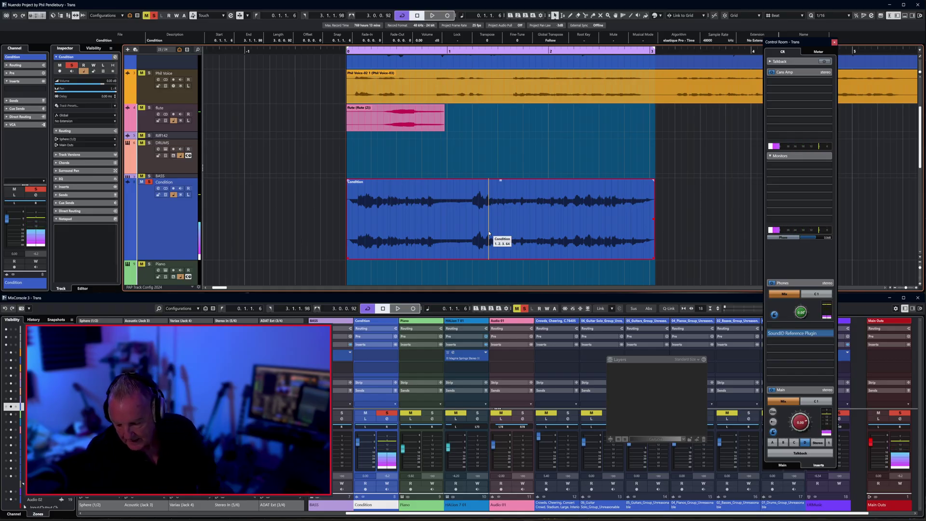